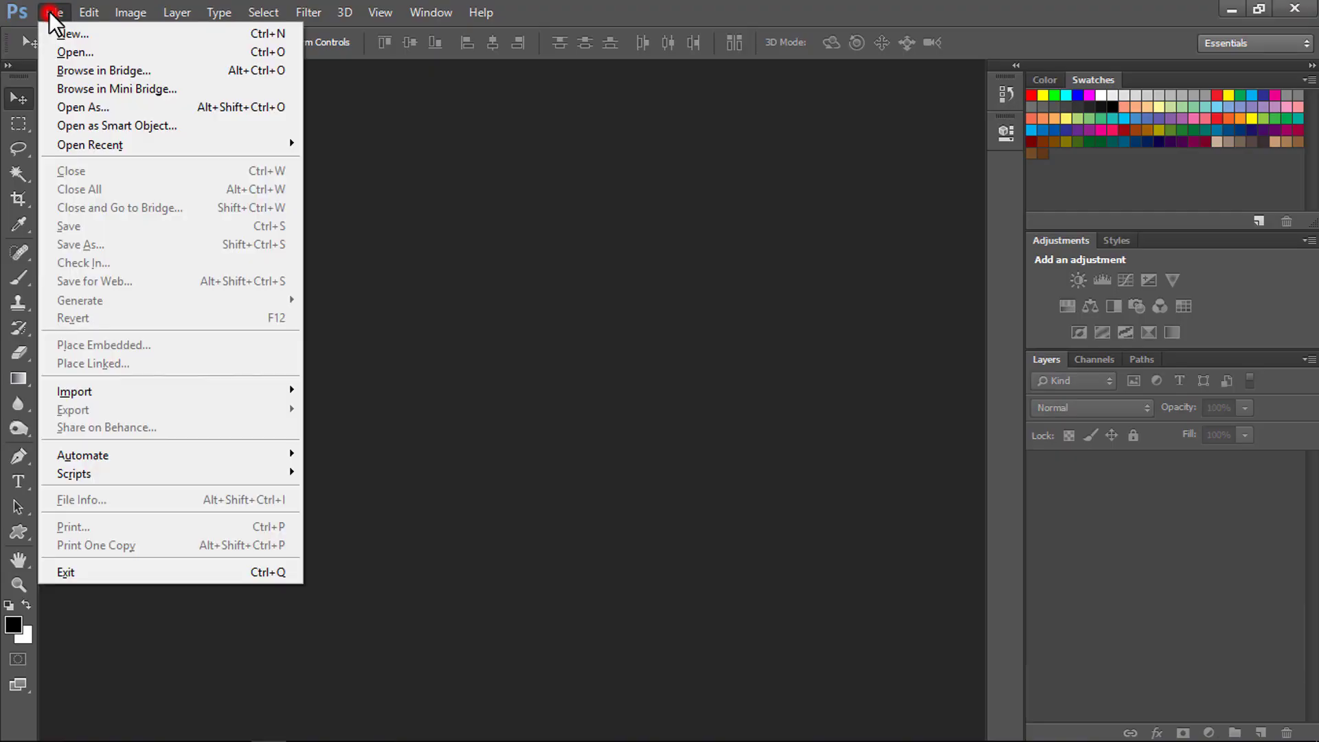
Open the Unsplash Image portrait
left_click(73, 47)
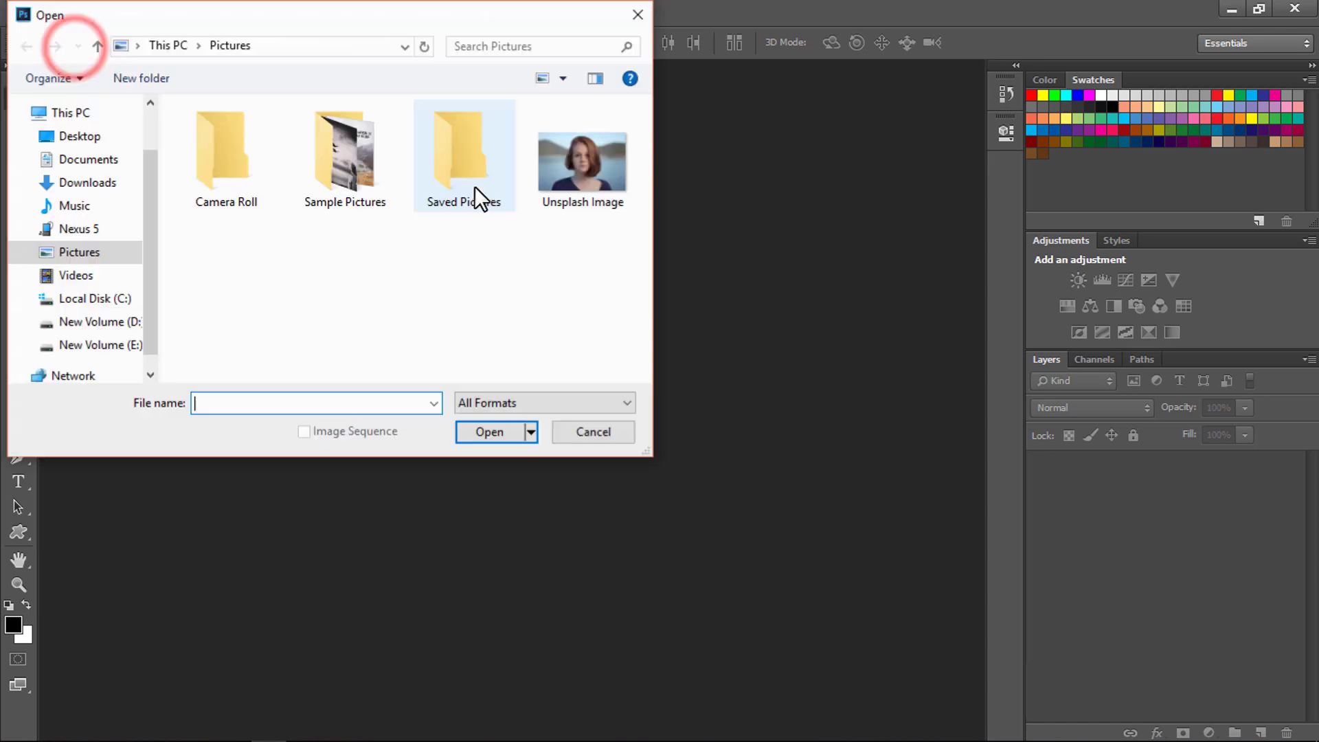
left_click(550, 180)
left_click(510, 427)
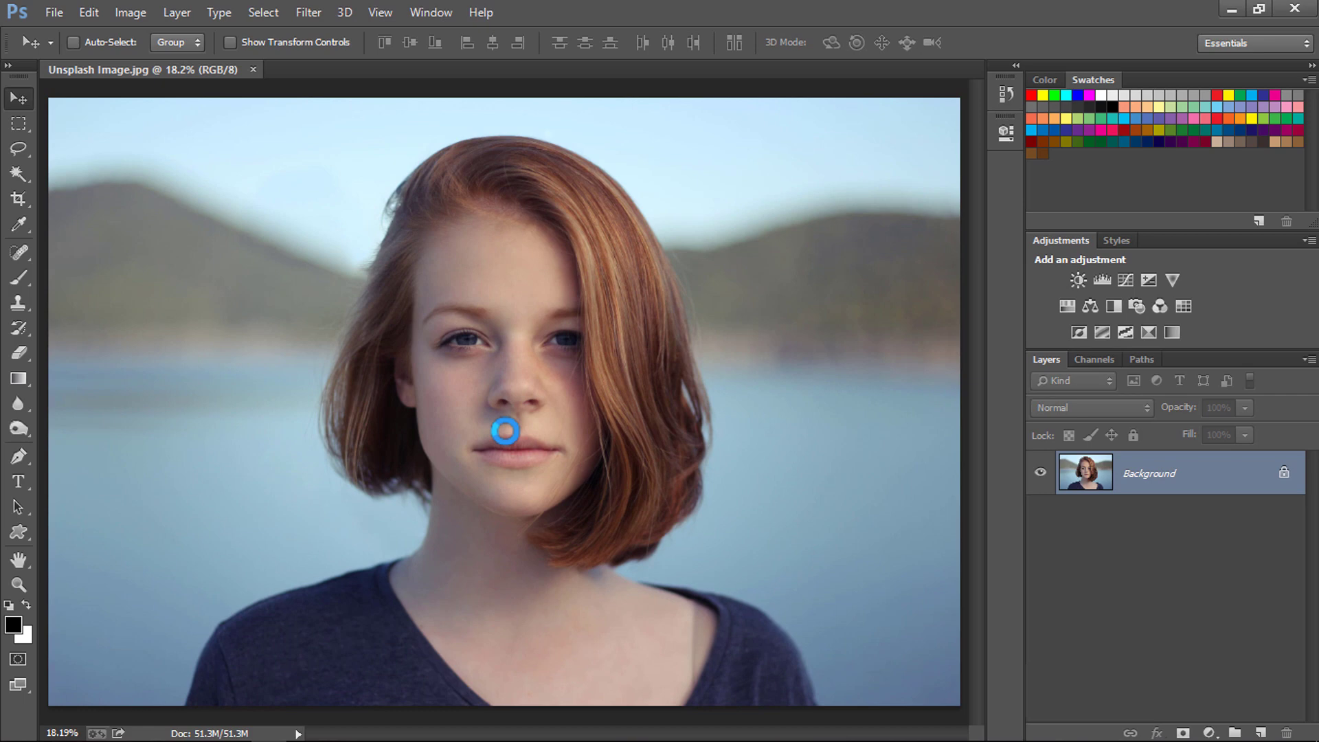
Duplicate the Background layer as 'Background copy'
right_click(1172, 478)
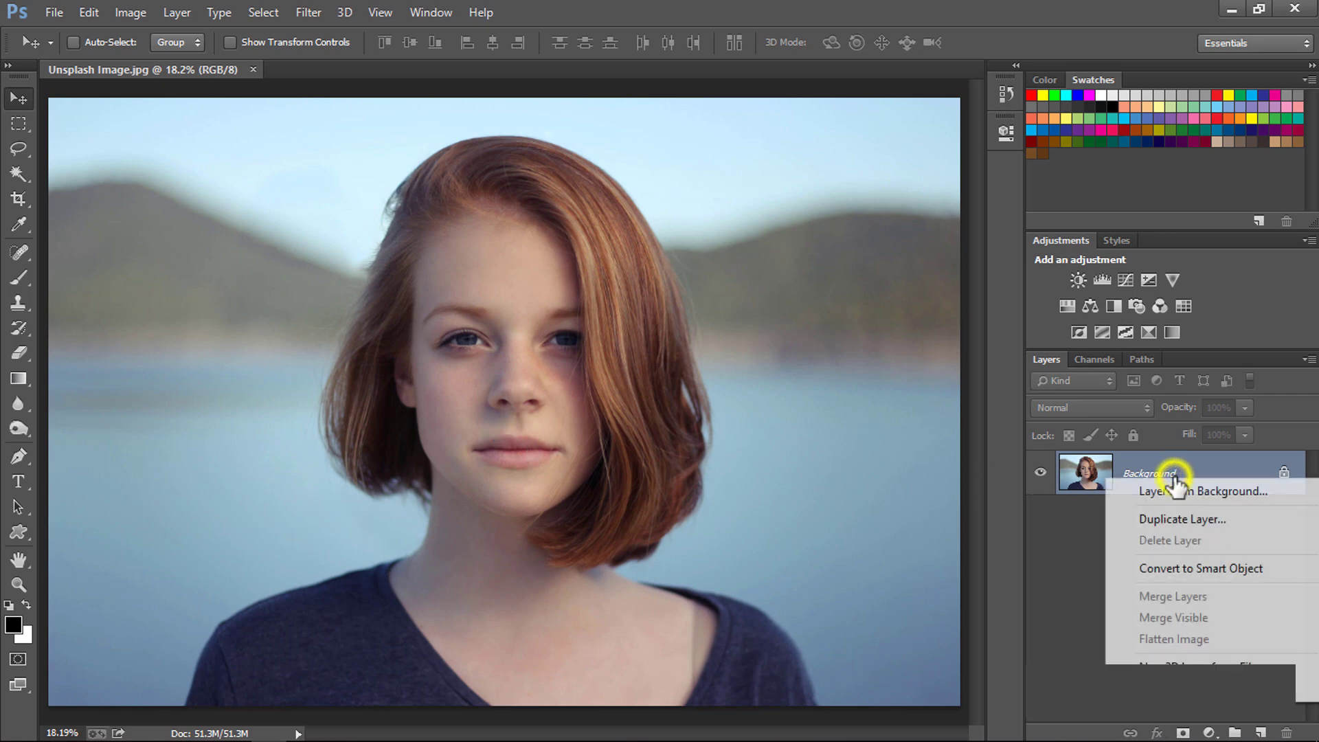
left_click(1165, 521)
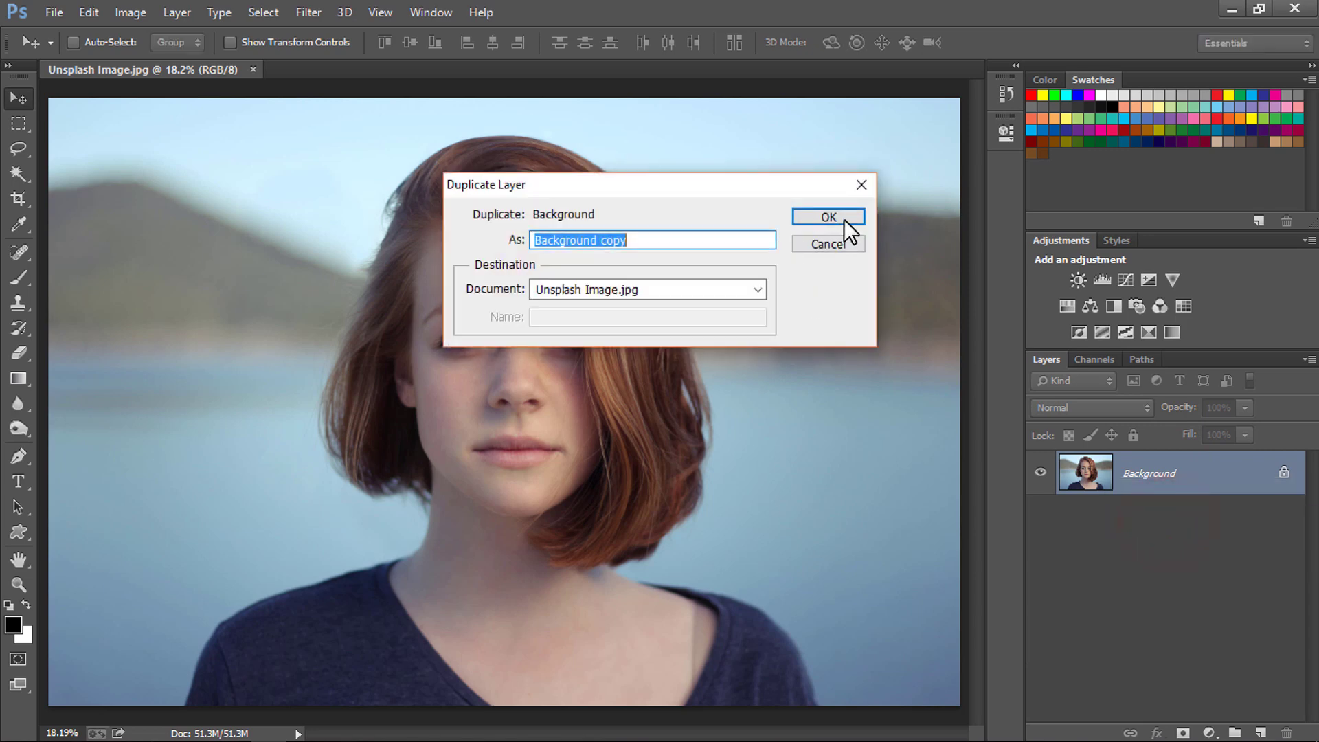
left_click(844, 220)
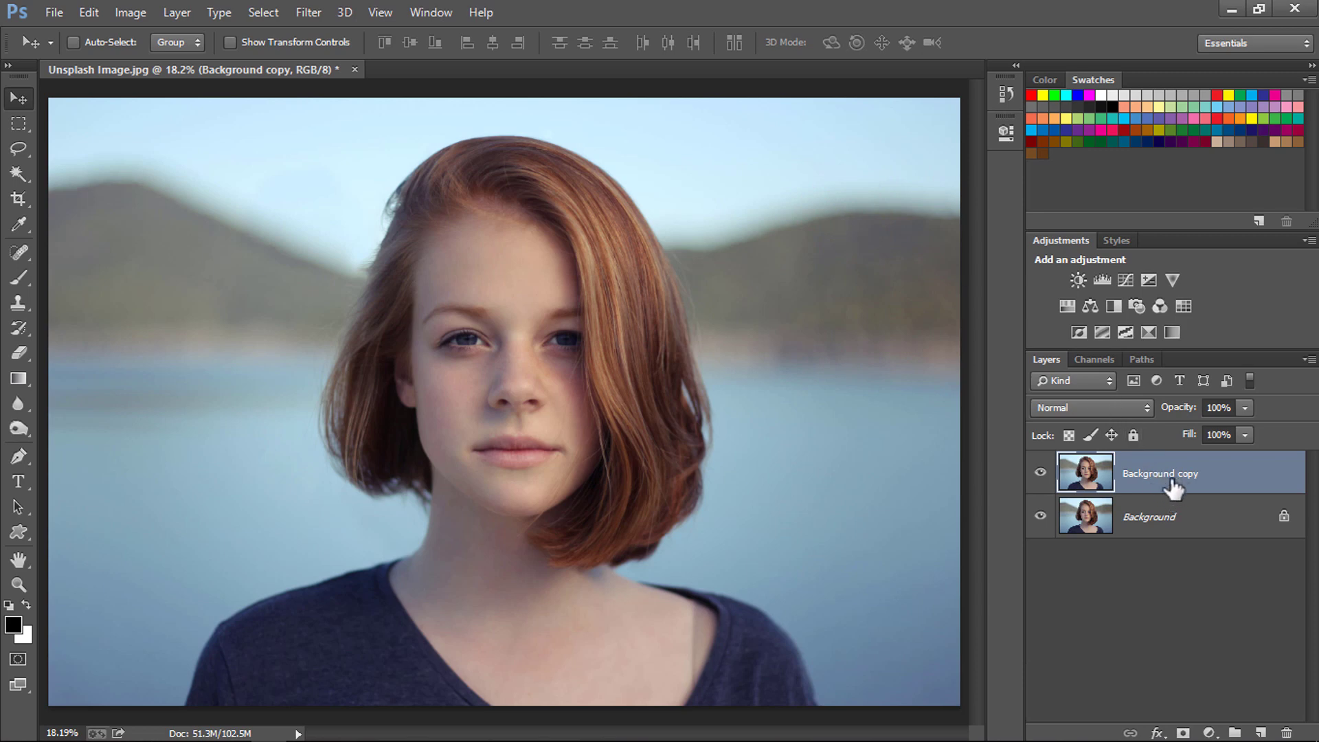
Create Layer 1 in Overlay mode, filled with neutral 50% gray
left_click(190, 11)
left_click(188, 33)
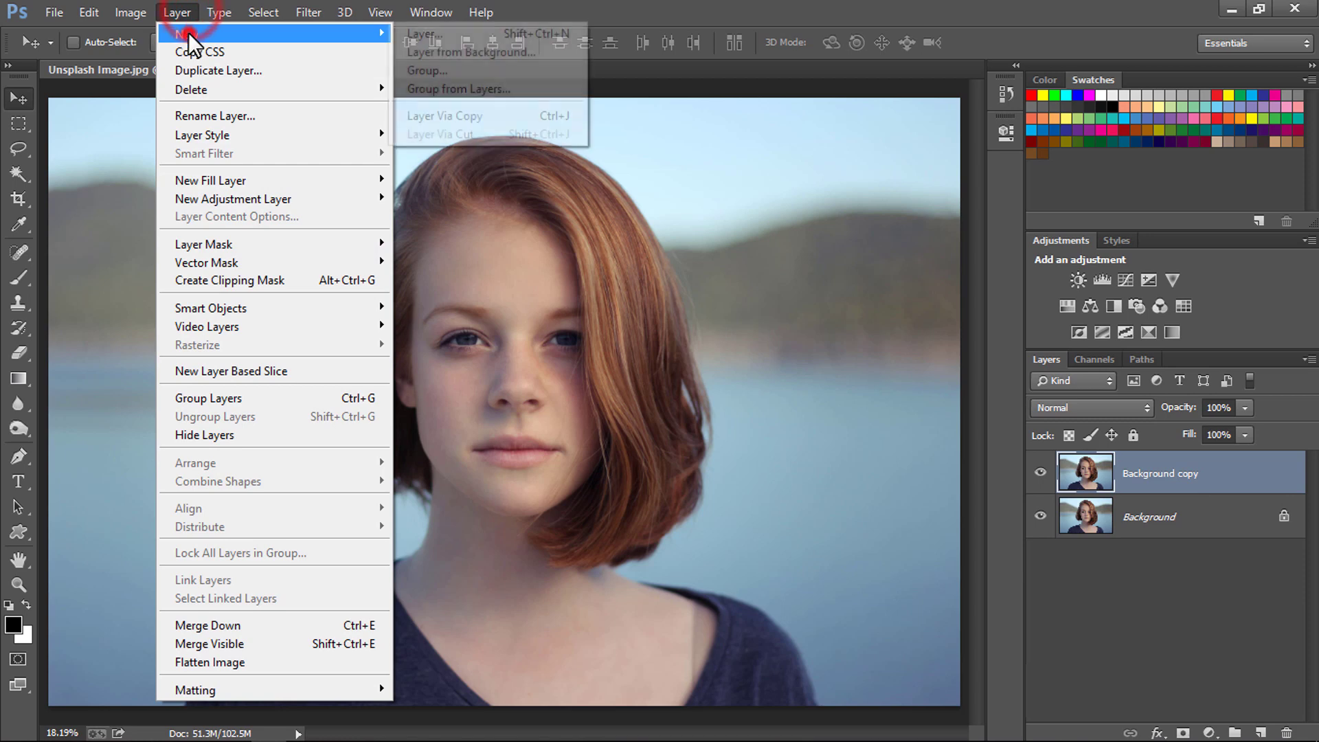
left_click(579, 31)
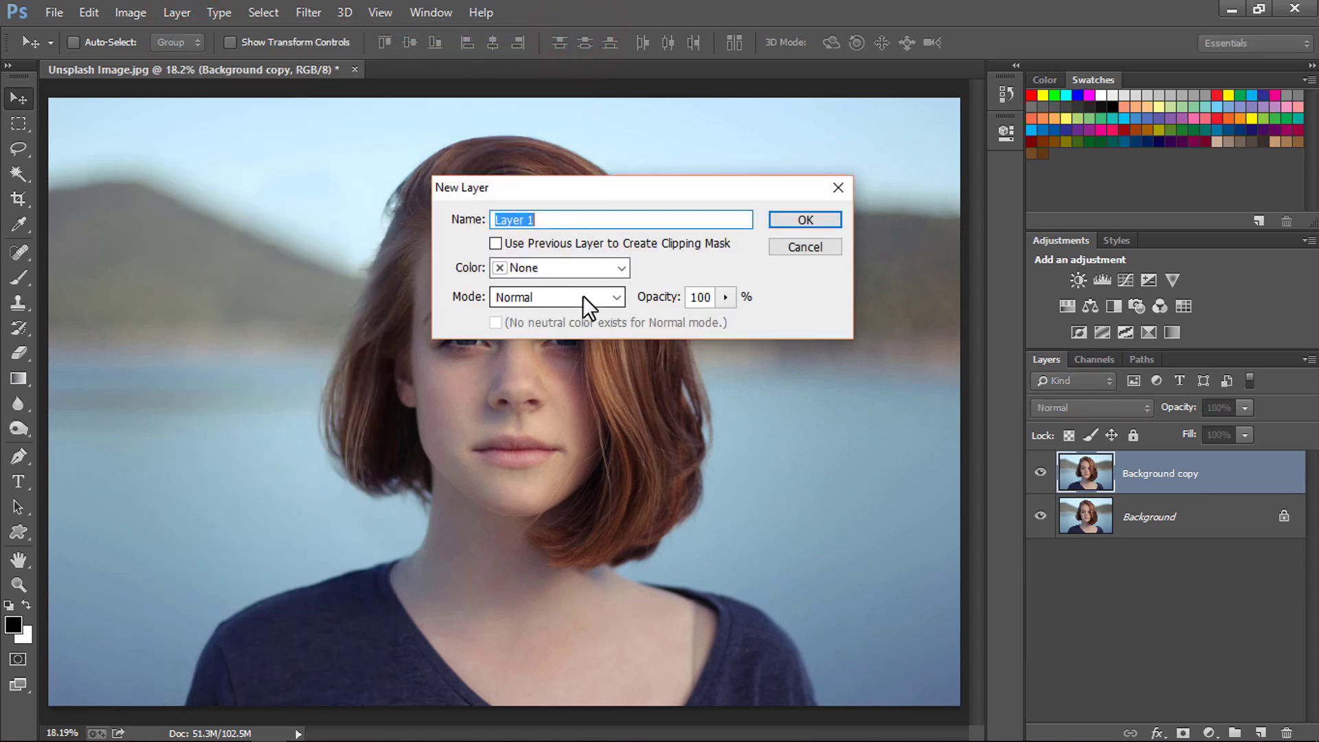
left_click(582, 296)
left_click(563, 235)
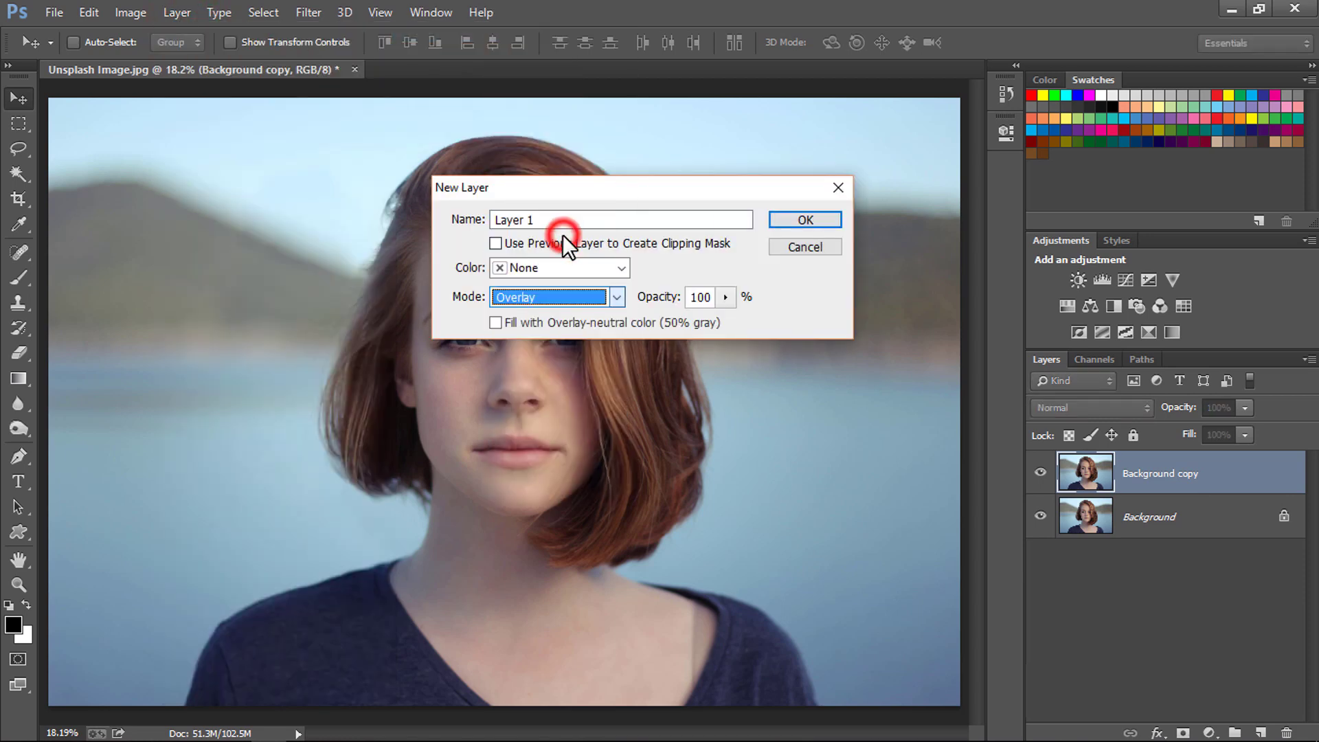
left_click(494, 323)
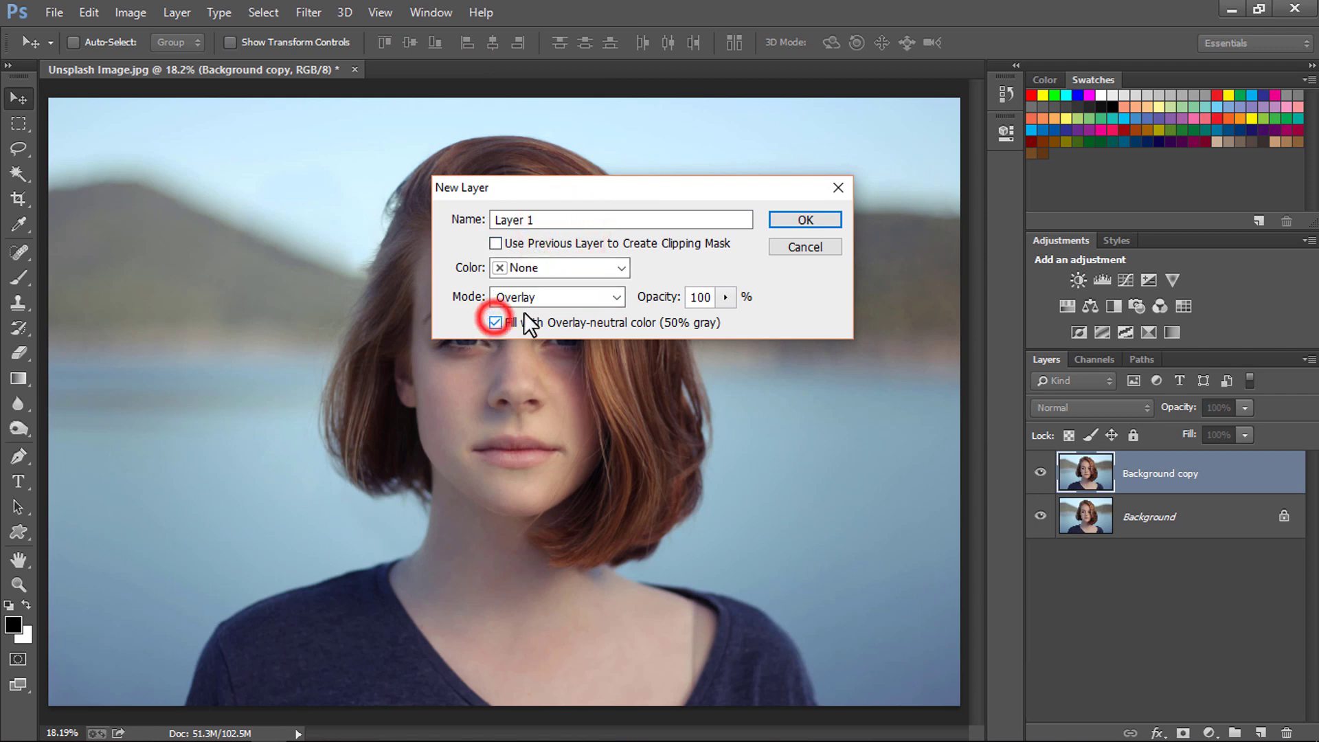
left_click(775, 217)
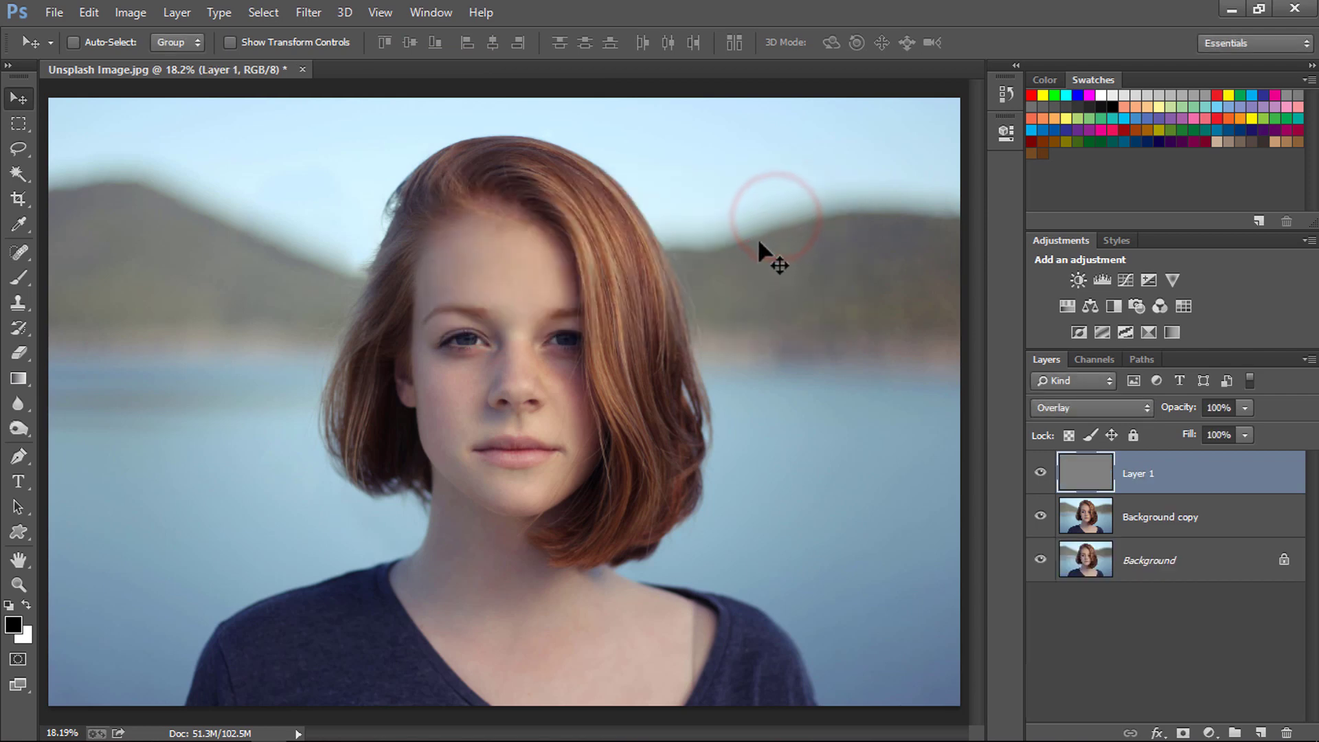
Dodge the forehead on Layer 1 with the Dodge Tool limited to Midtones
left_click(15, 427)
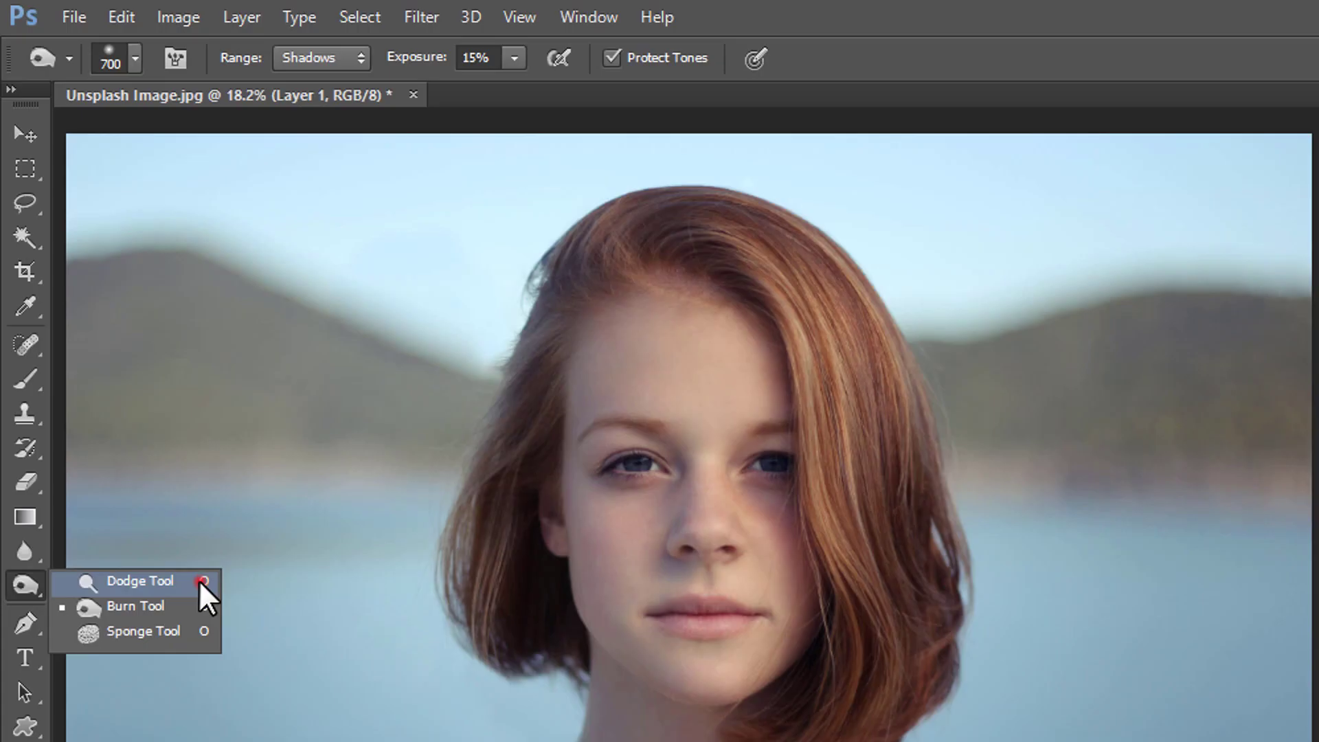
left_click(200, 580)
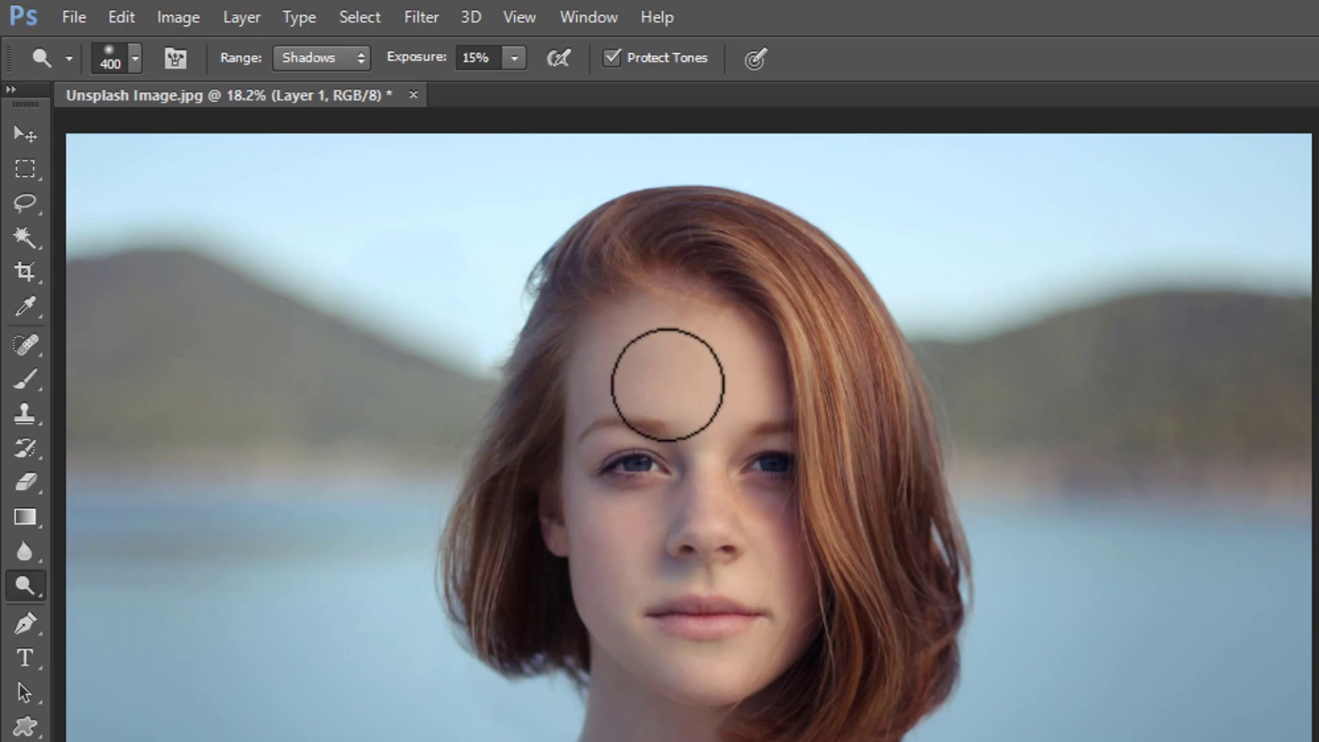
left_click(361, 55)
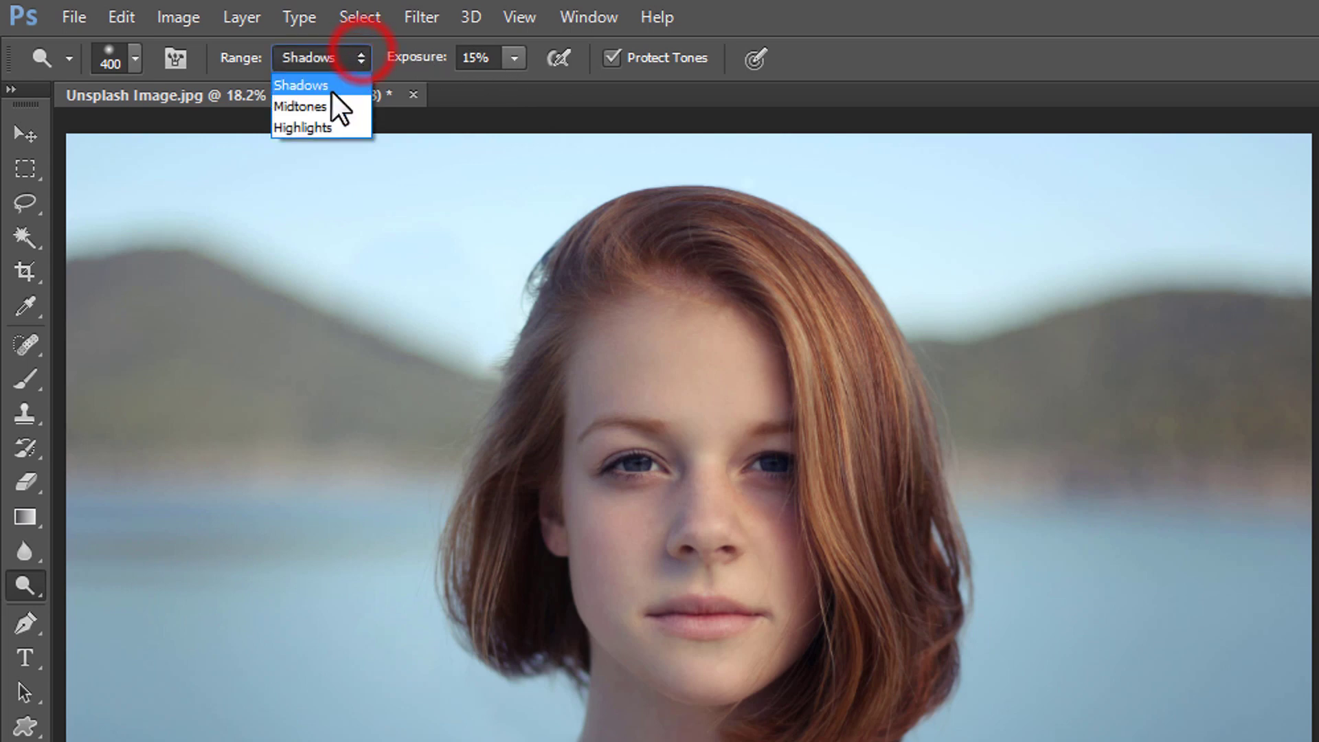
left_click(321, 107)
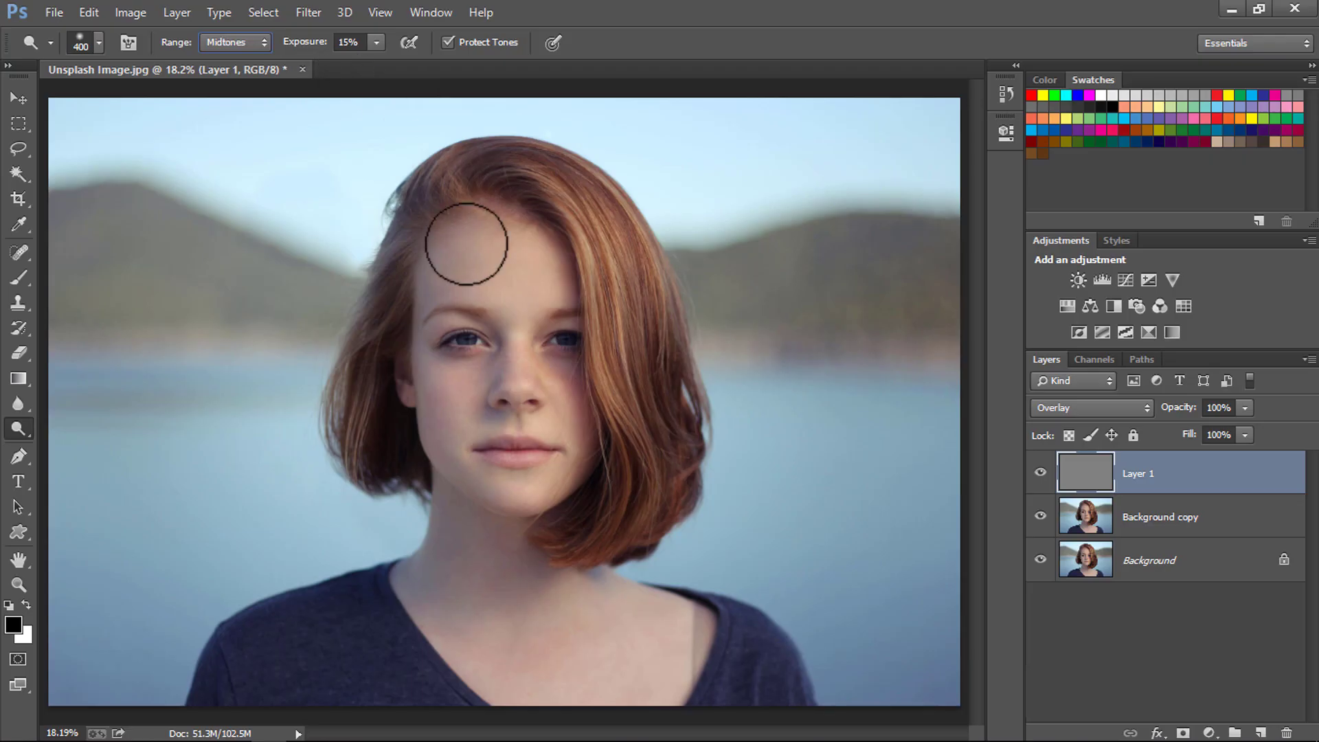
mouse_move(446, 242)
left_mouse_down()
mouse_move(506, 257)
mouse_move(550, 279)
mouse_move(516, 235)
mouse_move(442, 289)
mouse_move(436, 362)
mouse_move(457, 324)
mouse_move(490, 327)
mouse_move(514, 304)
mouse_move(545, 356)
mouse_move(549, 278)
mouse_move(566, 383)
mouse_move(520, 373)
mouse_move(430, 397)
mouse_move(445, 418)
mouse_move(418, 355)
mouse_move(448, 429)
mouse_move(514, 417)
mouse_move(503, 432)
mouse_move(535, 383)
mouse_move(566, 378)
mouse_move(549, 495)
mouse_move(460, 475)
mouse_move(410, 582)
mouse_move(466, 652)
mouse_move(431, 592)
mouse_move(459, 570)
mouse_move(505, 572)
mouse_move(548, 645)
mouse_move(530, 606)
mouse_move(578, 596)
mouse_move(604, 691)
mouse_move(652, 681)
mouse_move(671, 629)
mouse_move(689, 630)
mouse_move(547, 549)
mouse_move(548, 534)
mouse_move(418, 582)
mouse_move(451, 546)
mouse_move(463, 471)
mouse_move(462, 524)
mouse_move(520, 521)
mouse_move(584, 475)
mouse_move(566, 532)
mouse_move(617, 371)
mouse_move(654, 403)
mouse_move(577, 208)
mouse_move(598, 213)
mouse_move(472, 170)
mouse_move(546, 181)
mouse_move(603, 233)
mouse_move(608, 281)
mouse_move(625, 279)
mouse_move(677, 368)
mouse_move(677, 441)
mouse_move(667, 390)
mouse_move(639, 526)
mouse_move(661, 432)
mouse_move(588, 182)
mouse_move(429, 201)
mouse_move(357, 415)
mouse_move(426, 329)
mouse_move(384, 280)
mouse_move(654, 377)
mouse_move(600, 594)
mouse_move(659, 682)
mouse_move(649, 699)
mouse_move(565, 566)
mouse_move(571, 492)
mouse_move(462, 515)
mouse_move(462, 490)
mouse_move(435, 574)
mouse_move(509, 691)
mouse_move(588, 683)
mouse_move(489, 458)
mouse_move(442, 412)
mouse_move(471, 339)
mouse_move(515, 377)
mouse_move(499, 390)
mouse_move(460, 295)
mouse_move(448, 305)
mouse_move(430, 391)
mouse_move(607, 374)
left_mouse_up()
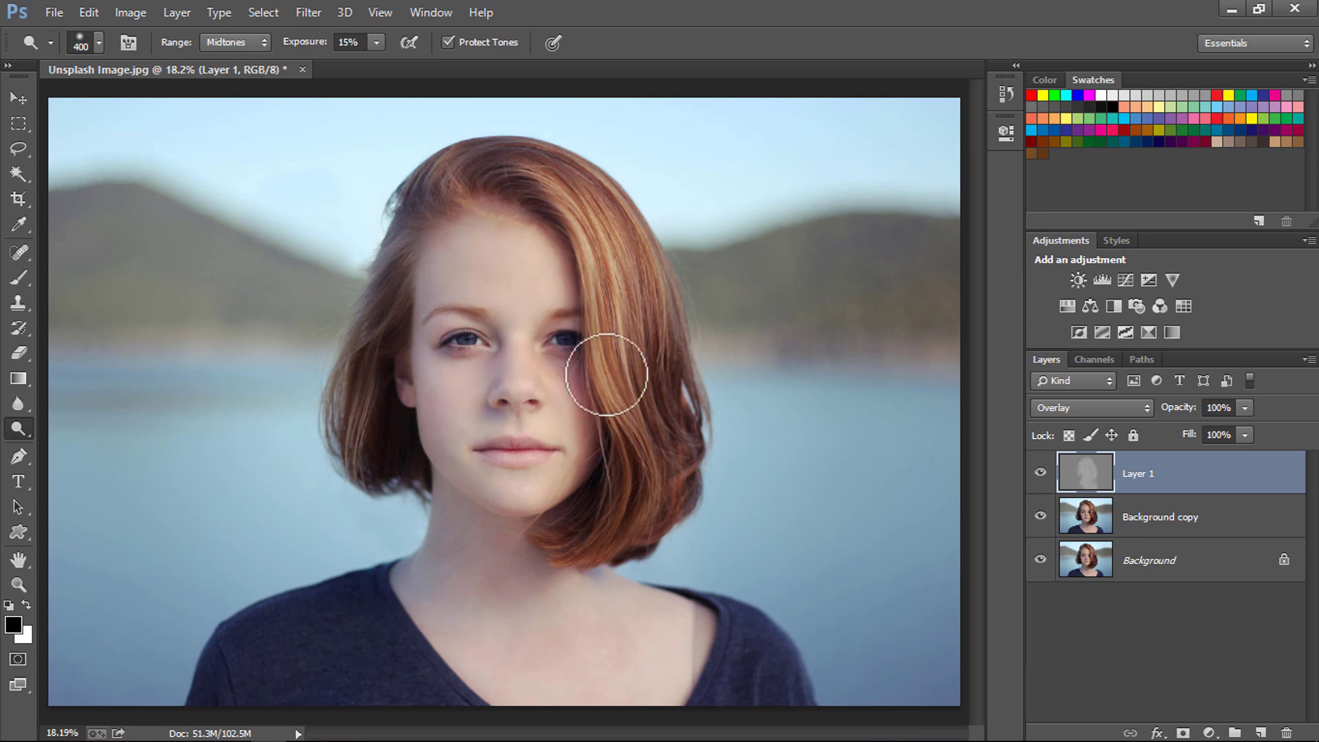
Toggle Layer 1's visibility to compare the portrait with and without dodging
left_click(1041, 474)
left_click(1041, 474)
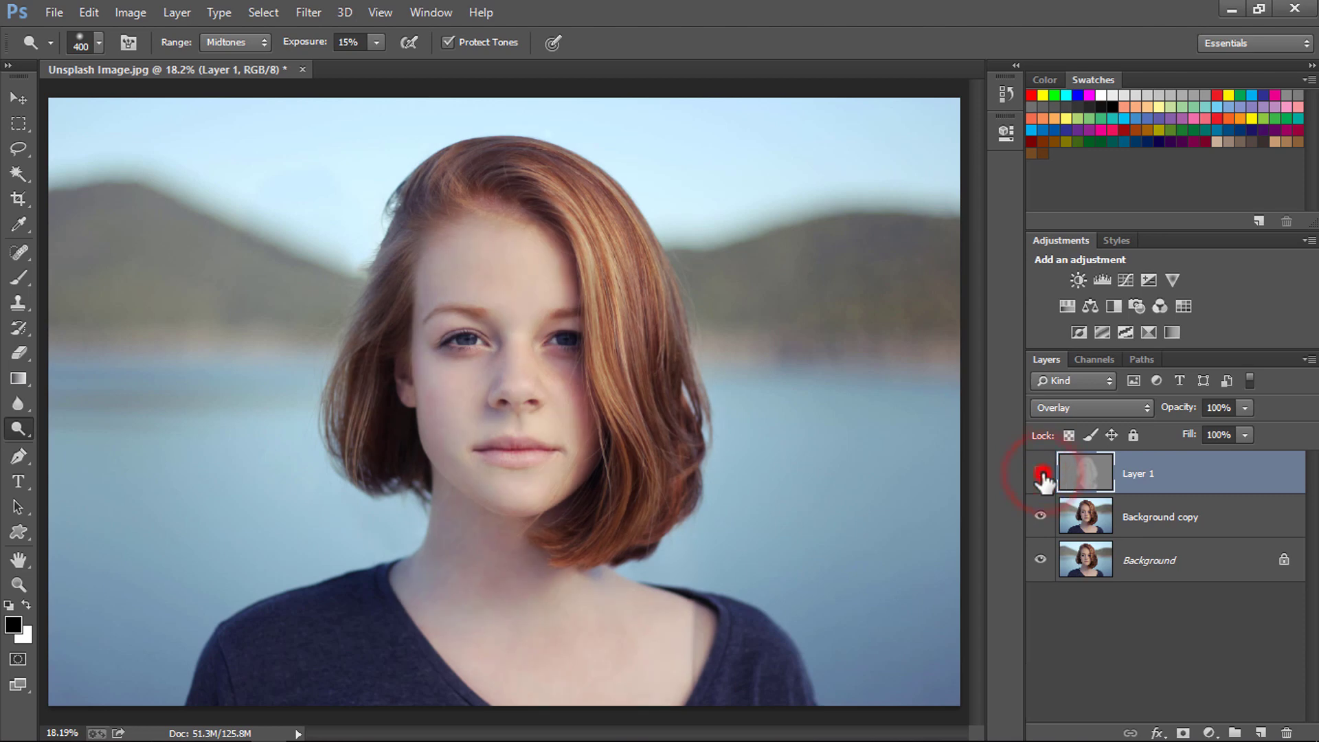
left_click(1041, 474)
left_click(1040, 473)
Create Layer 2 in Overlay mode, filled with neutral 50% gray
left_click(169, 18)
left_click(180, 31)
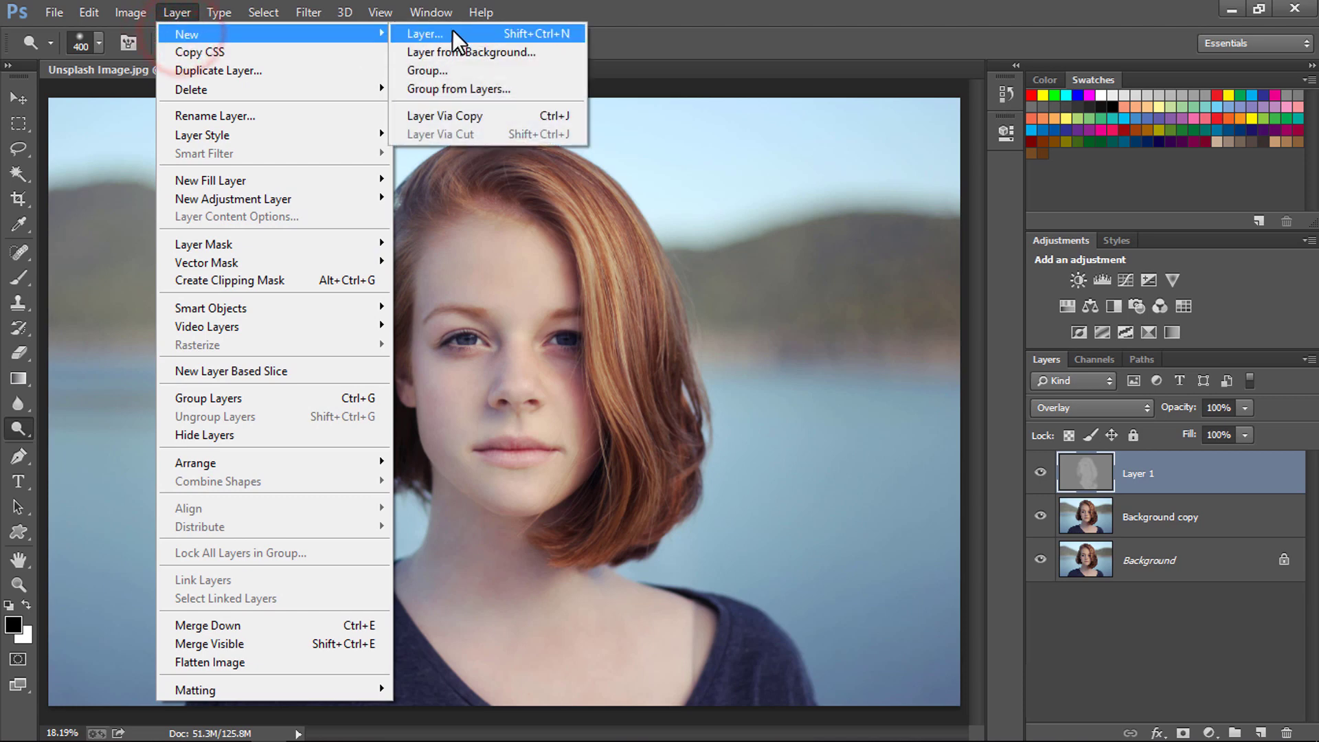
left_click(526, 32)
left_click(553, 300)
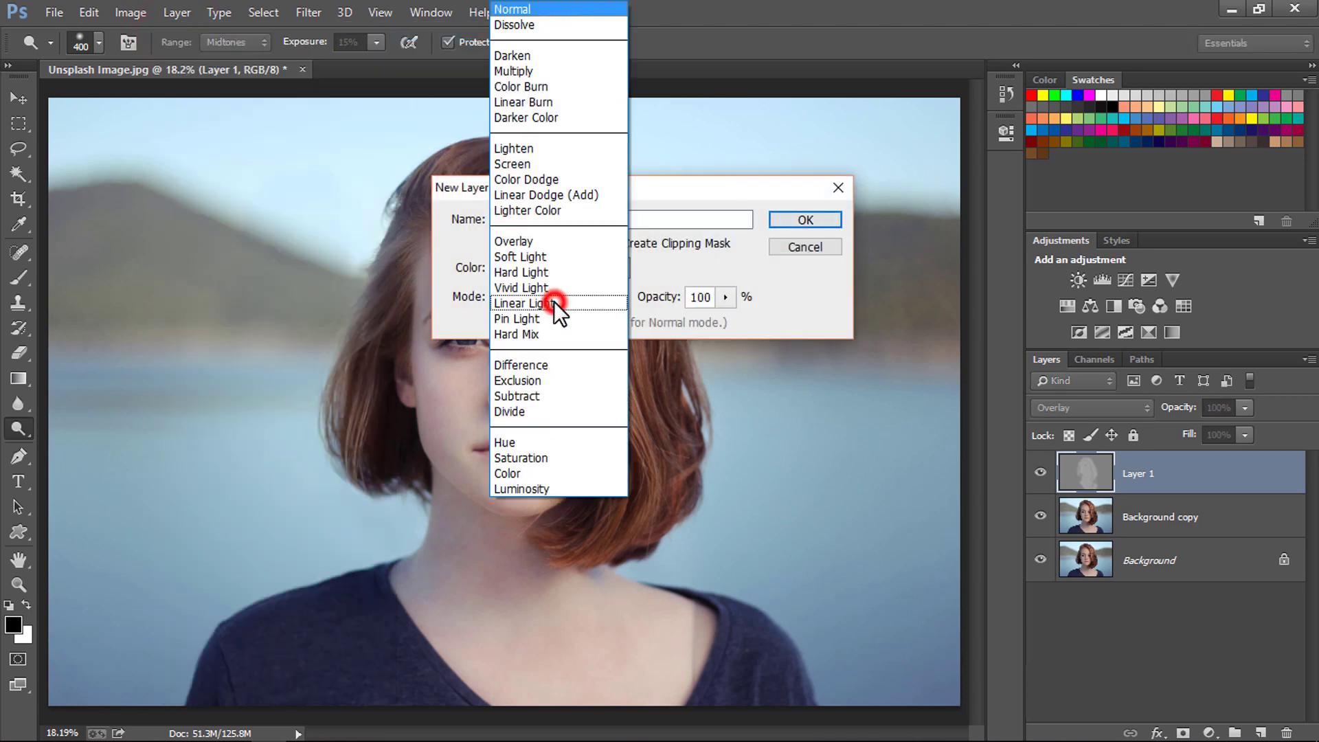
left_click(521, 241)
left_click(495, 322)
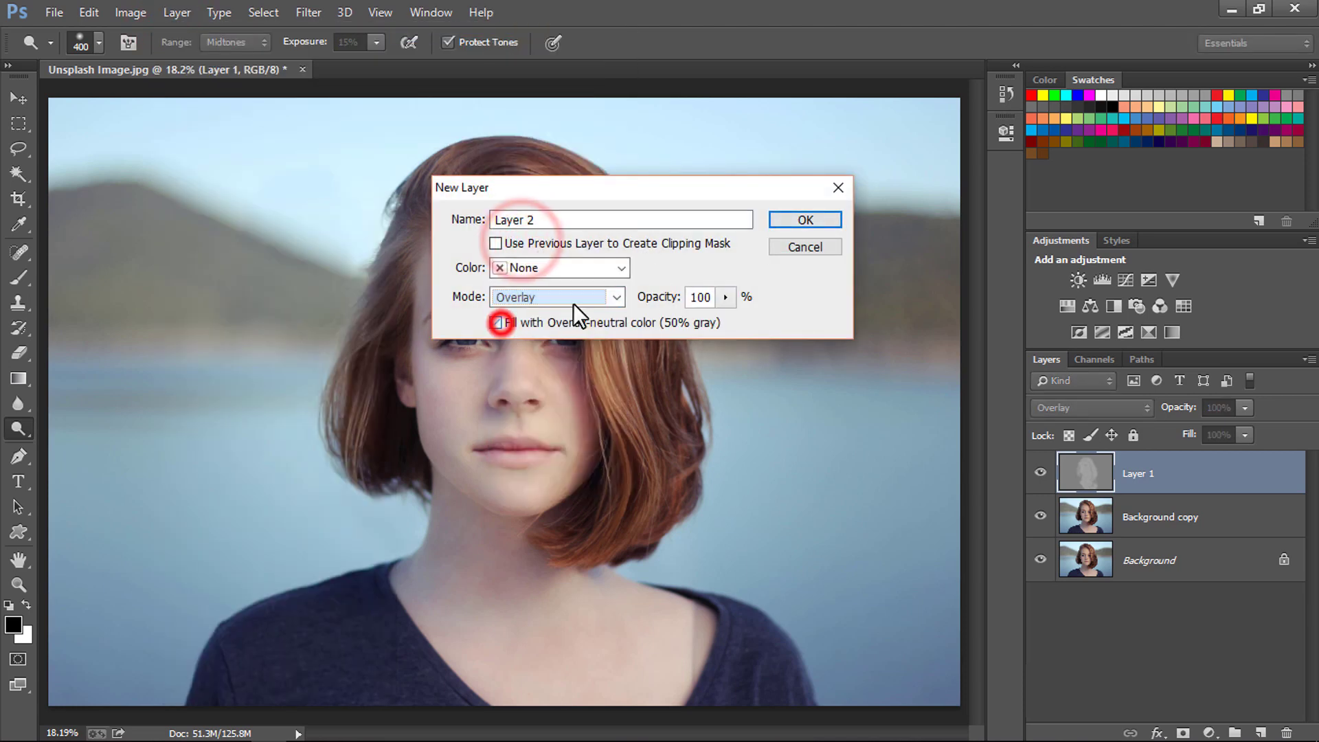
left_click(822, 224)
Burn the hair over the head and along the jaw with the Burn Tool on Shadows
right_click(18, 429)
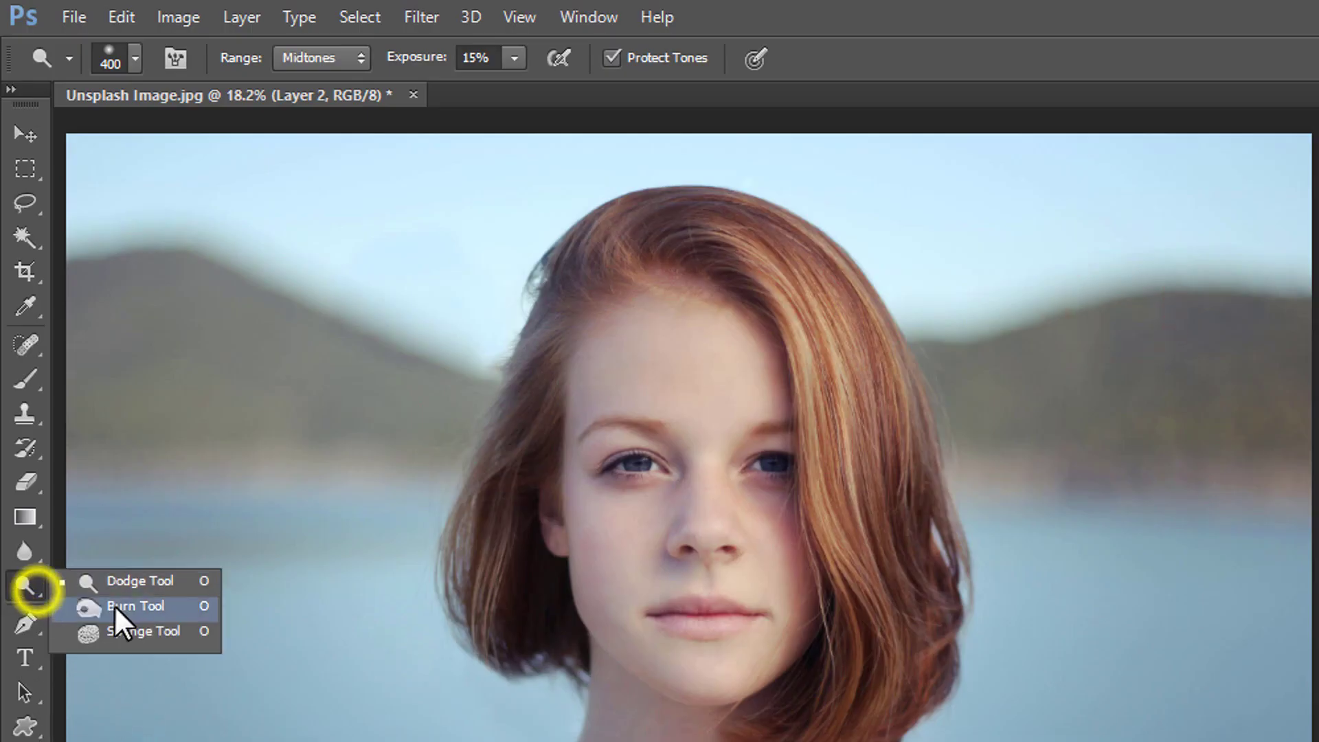
left_click(136, 615)
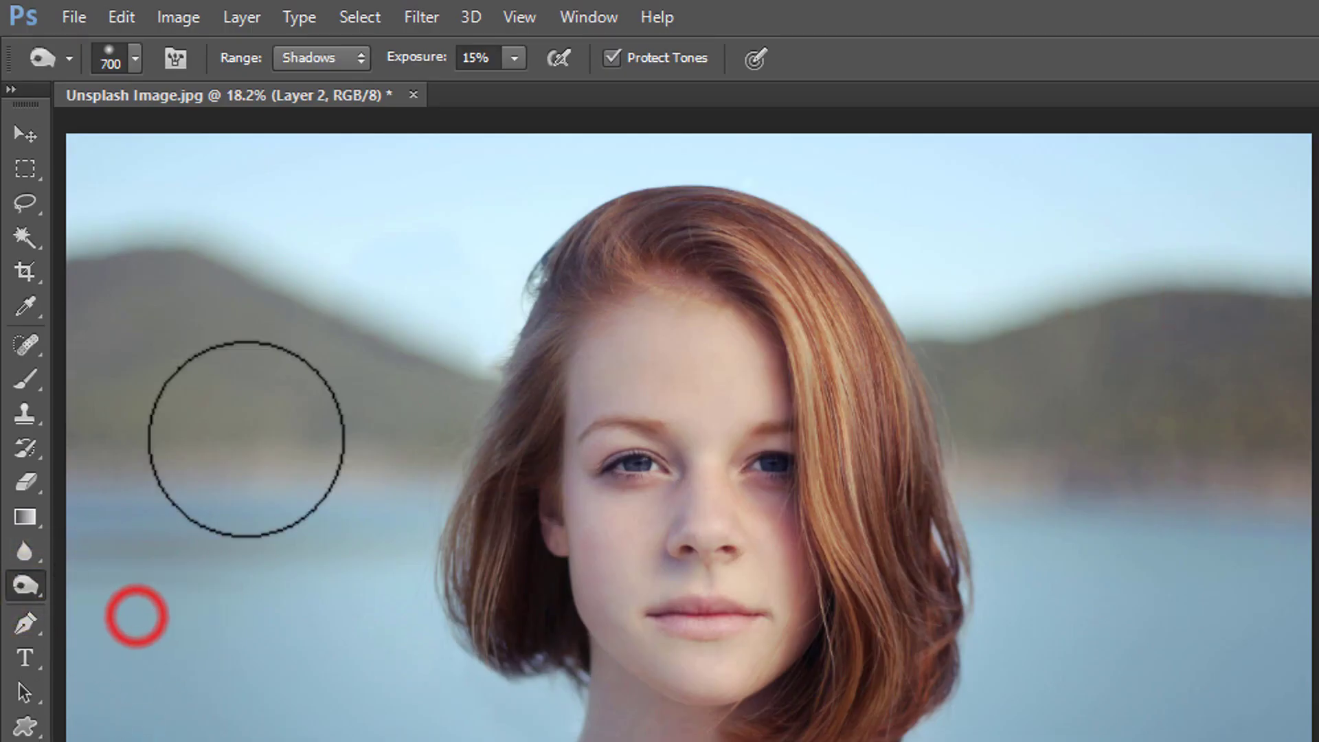
left_click(346, 58)
left_click(336, 90)
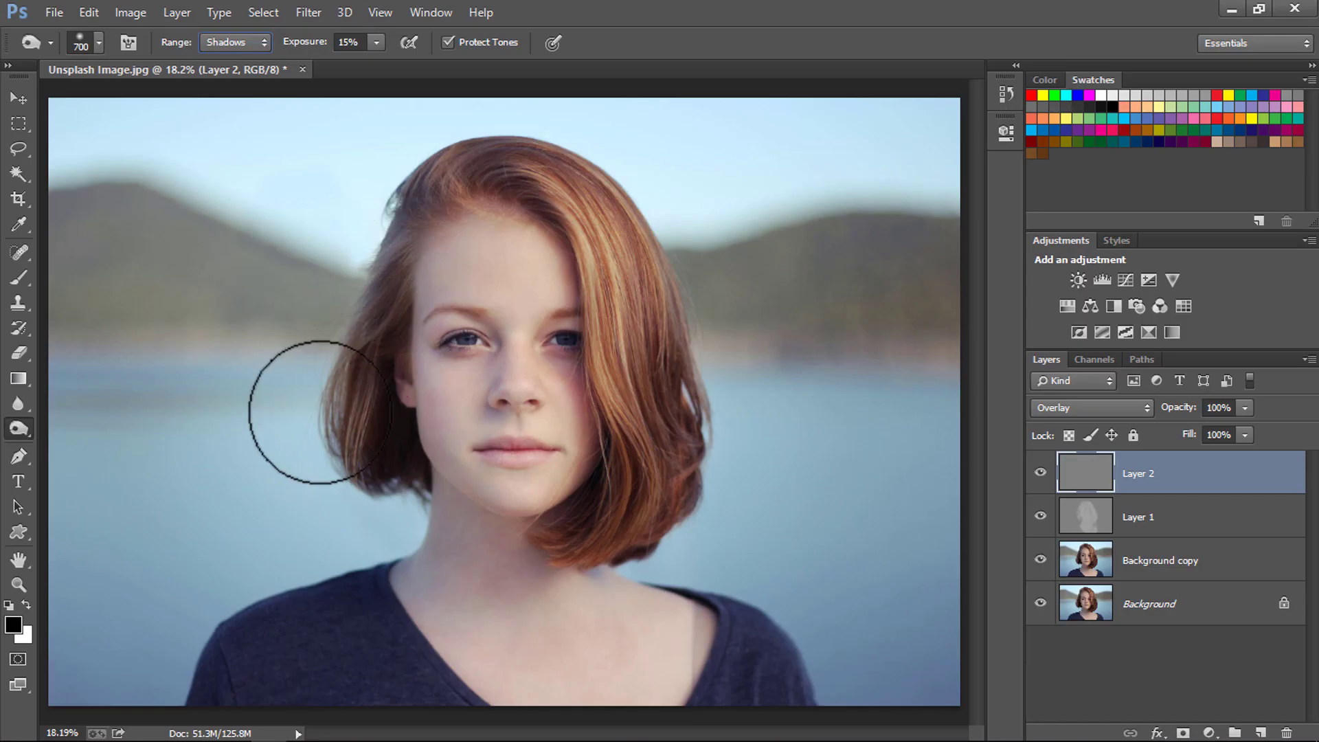
mouse_move(377, 461)
left_mouse_down()
mouse_move(373, 365)
mouse_move(395, 460)
mouse_move(376, 257)
mouse_move(401, 212)
mouse_move(478, 158)
mouse_move(515, 172)
mouse_move(465, 171)
left_mouse_up()
mouse_move(592, 557)
left_mouse_down()
mouse_move(661, 494)
mouse_move(667, 373)
mouse_move(678, 437)
mouse_move(667, 441)
mouse_move(669, 347)
mouse_move(697, 432)
mouse_move(652, 515)
mouse_move(664, 536)
mouse_move(736, 529)
left_mouse_up()
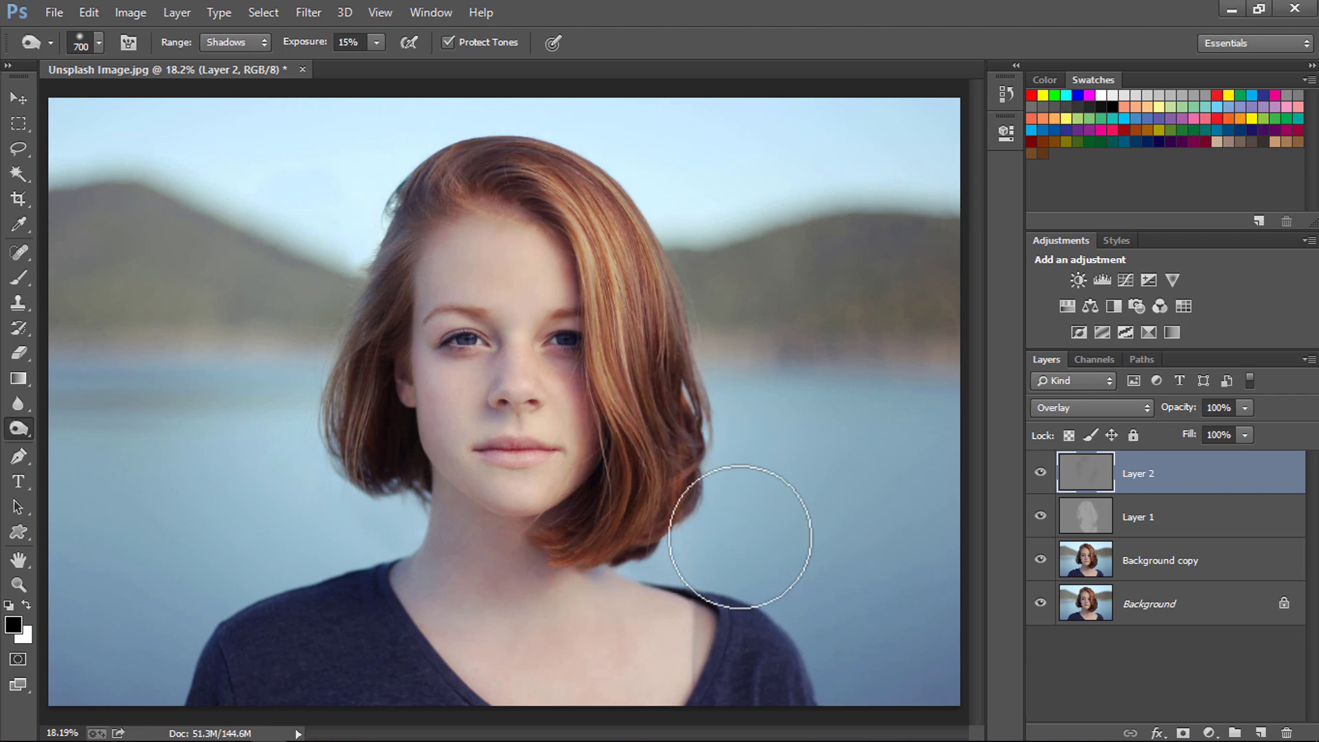
Compare Layer 2's burn effect on and off, then rename it Burn
left_click(1040, 473)
left_click(1041, 474)
left_click(1040, 473)
left_click(1040, 472)
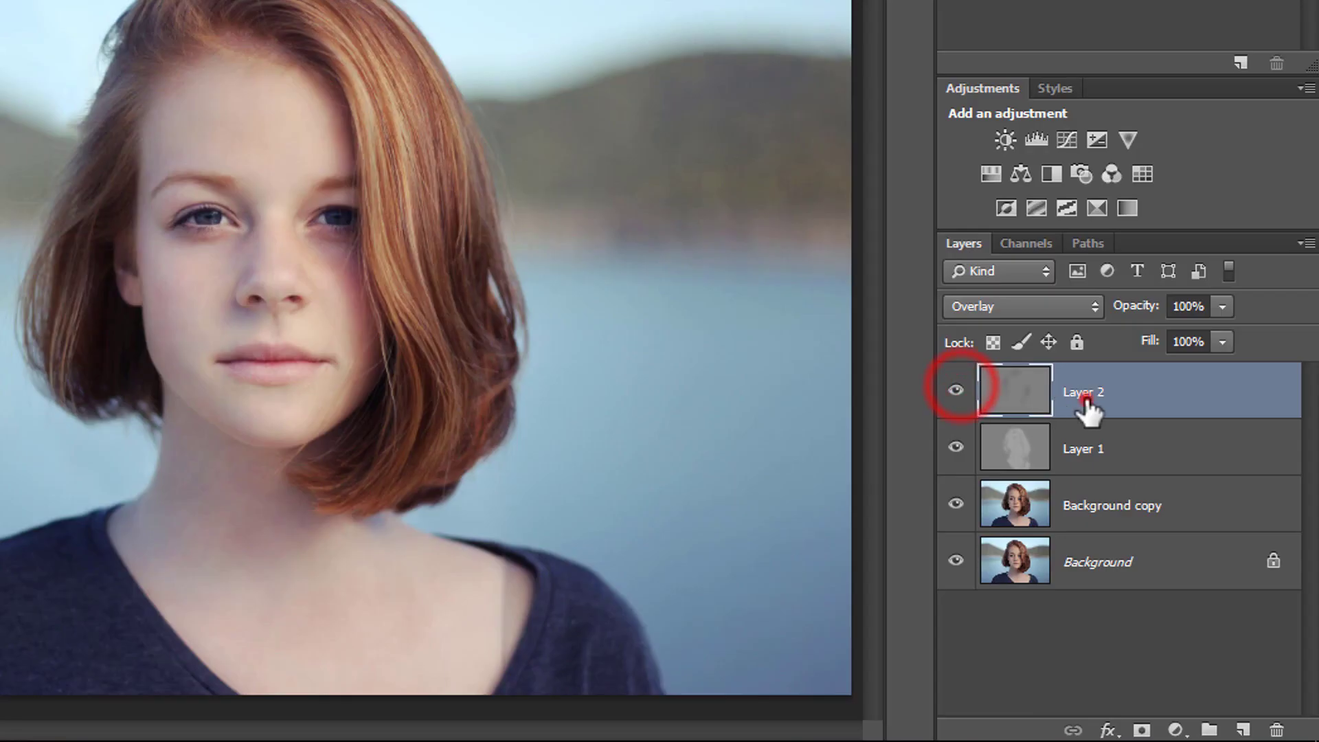
double_click(1138, 474)
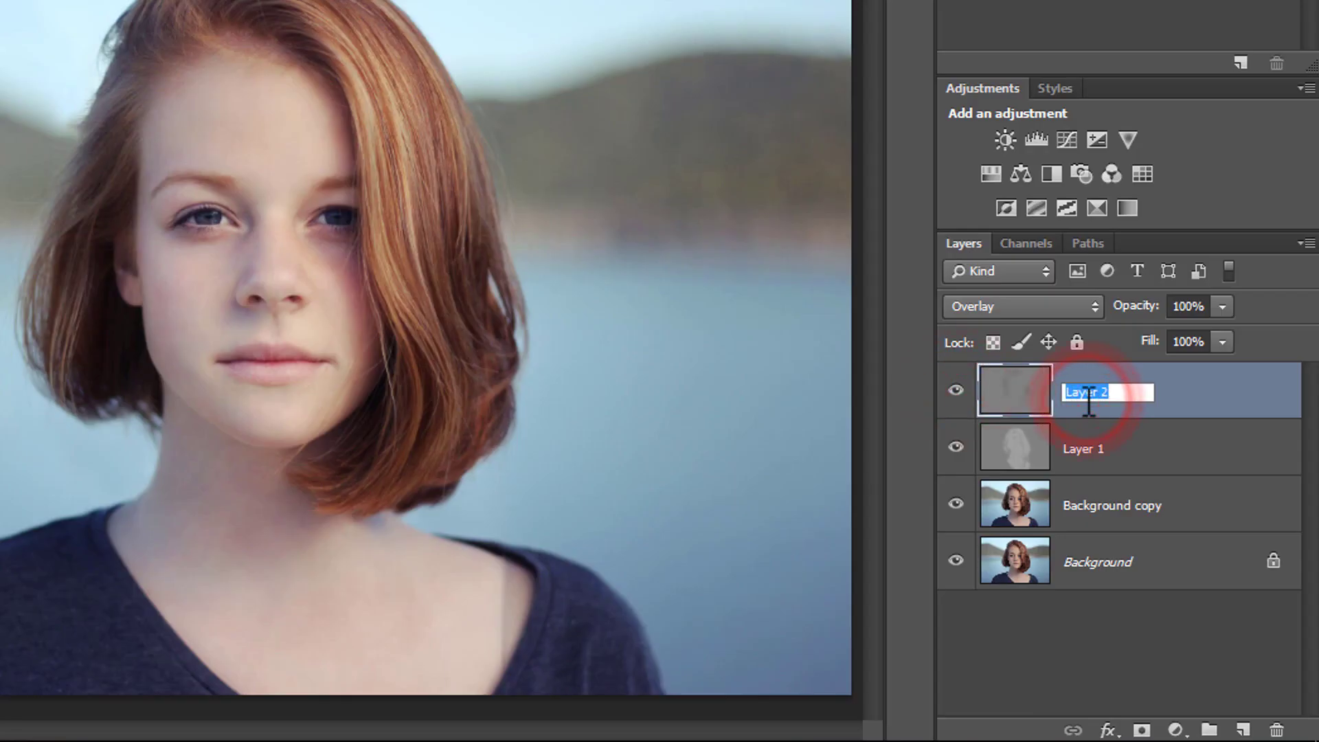
type("Burn")
key("Return")
Rename Layer 1 to Dodge, check its effect, and select the Burn layer
double_click(1086, 449)
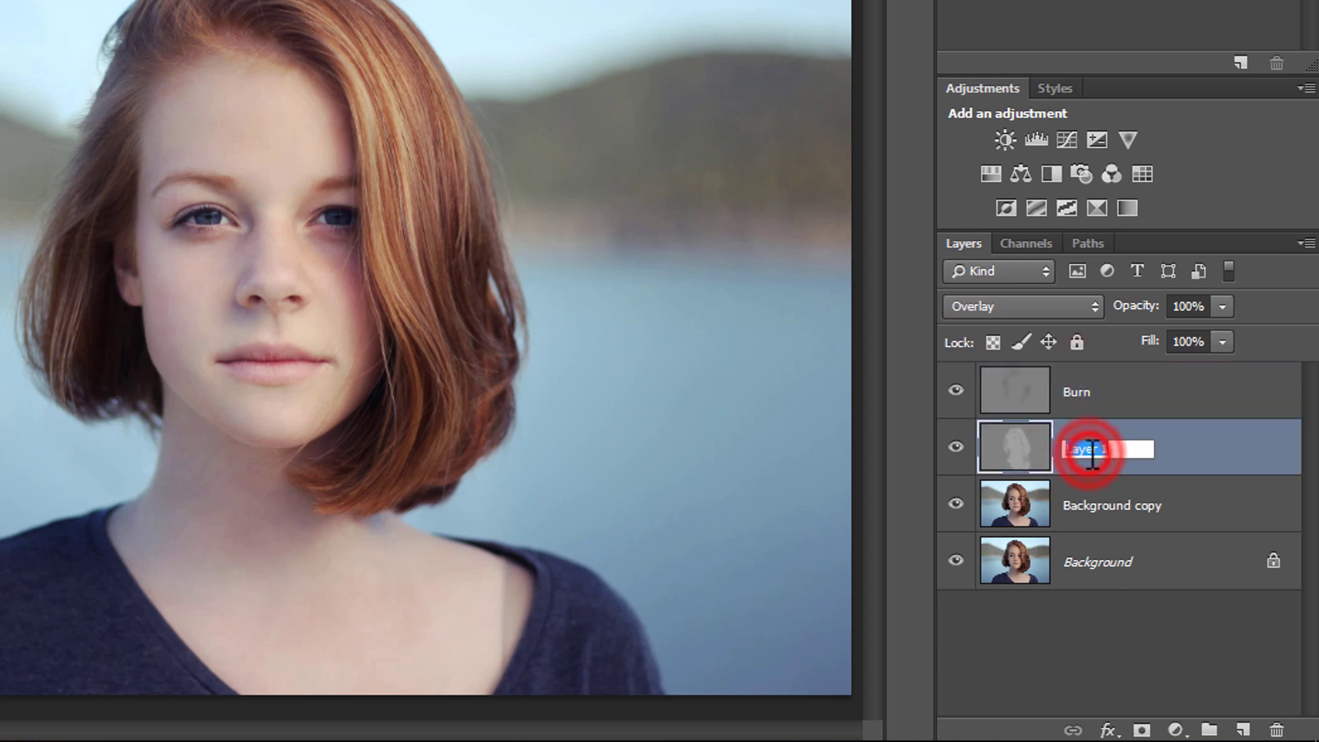
type("Dodge")
key("Return")
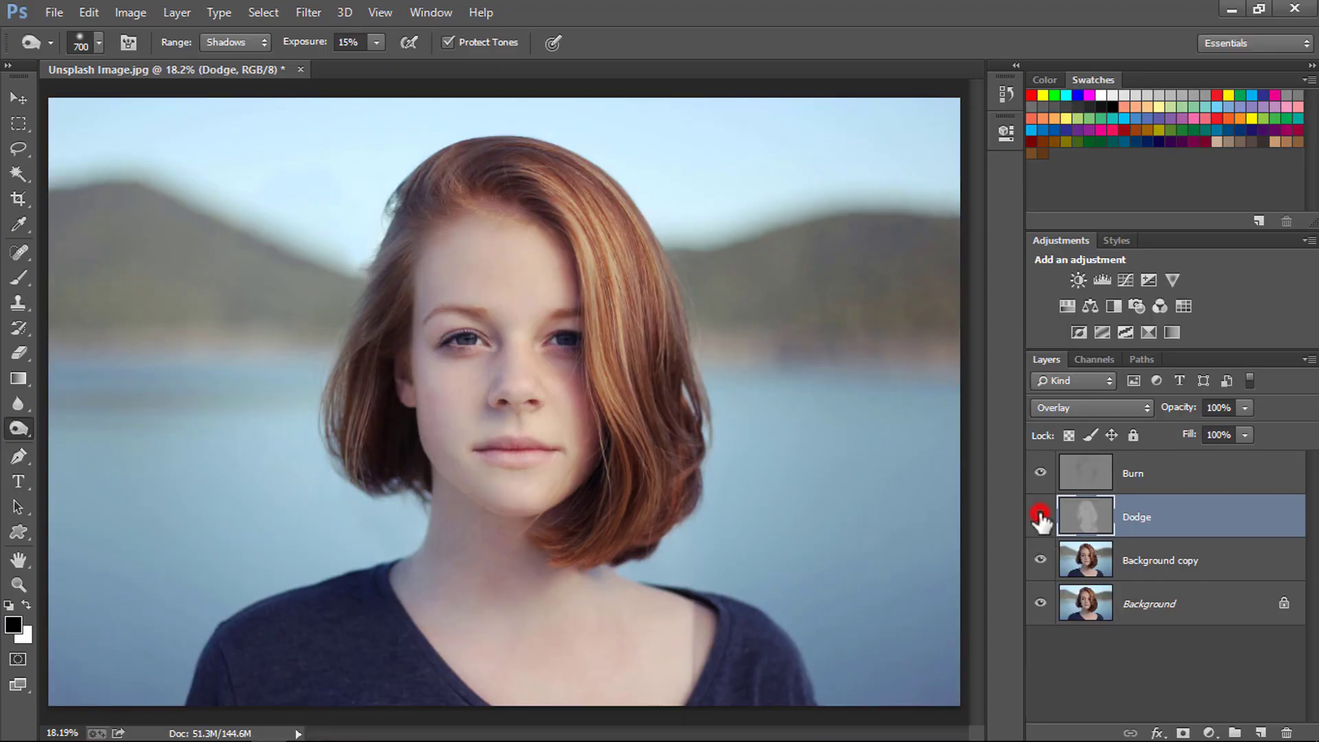
left_click(1040, 516)
left_click(1040, 516)
left_click(1134, 485)
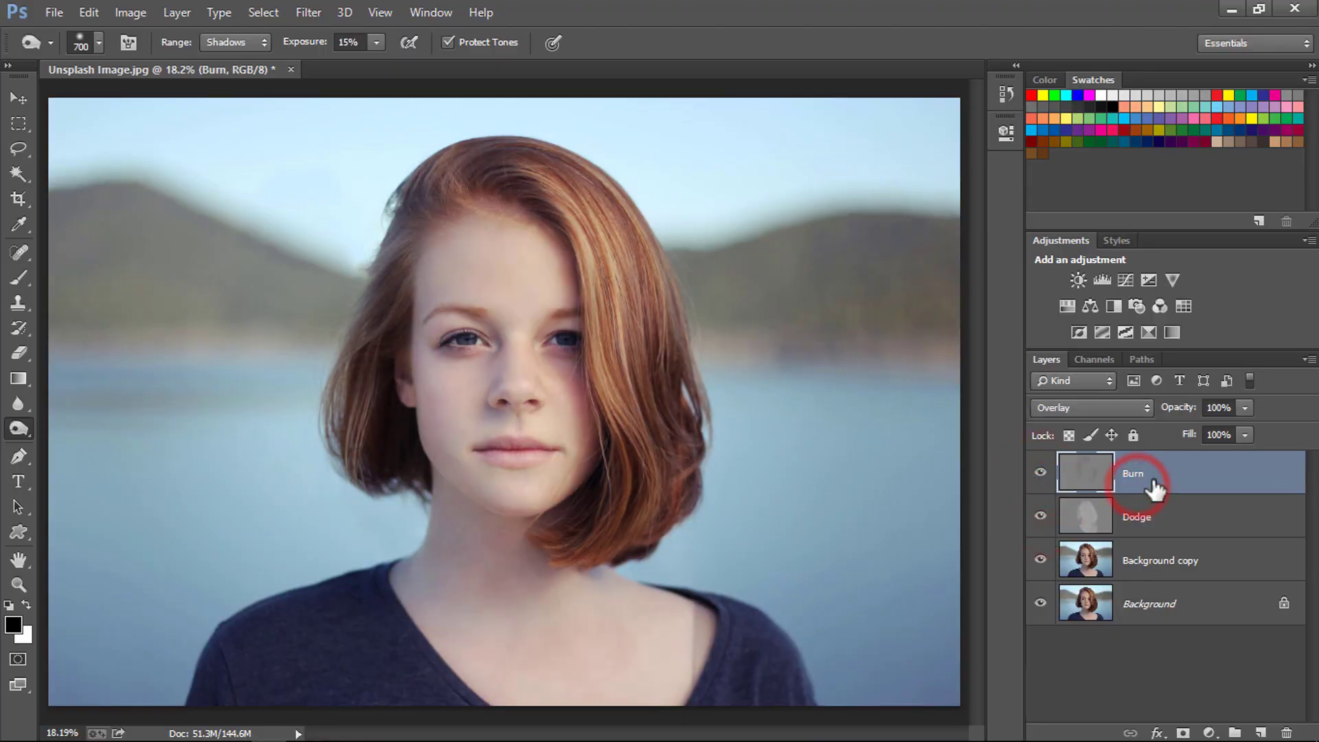
Add a Vibrance adjustment with Vibrance 30 and Saturation 15, then collapse Properties
left_click(1172, 279)
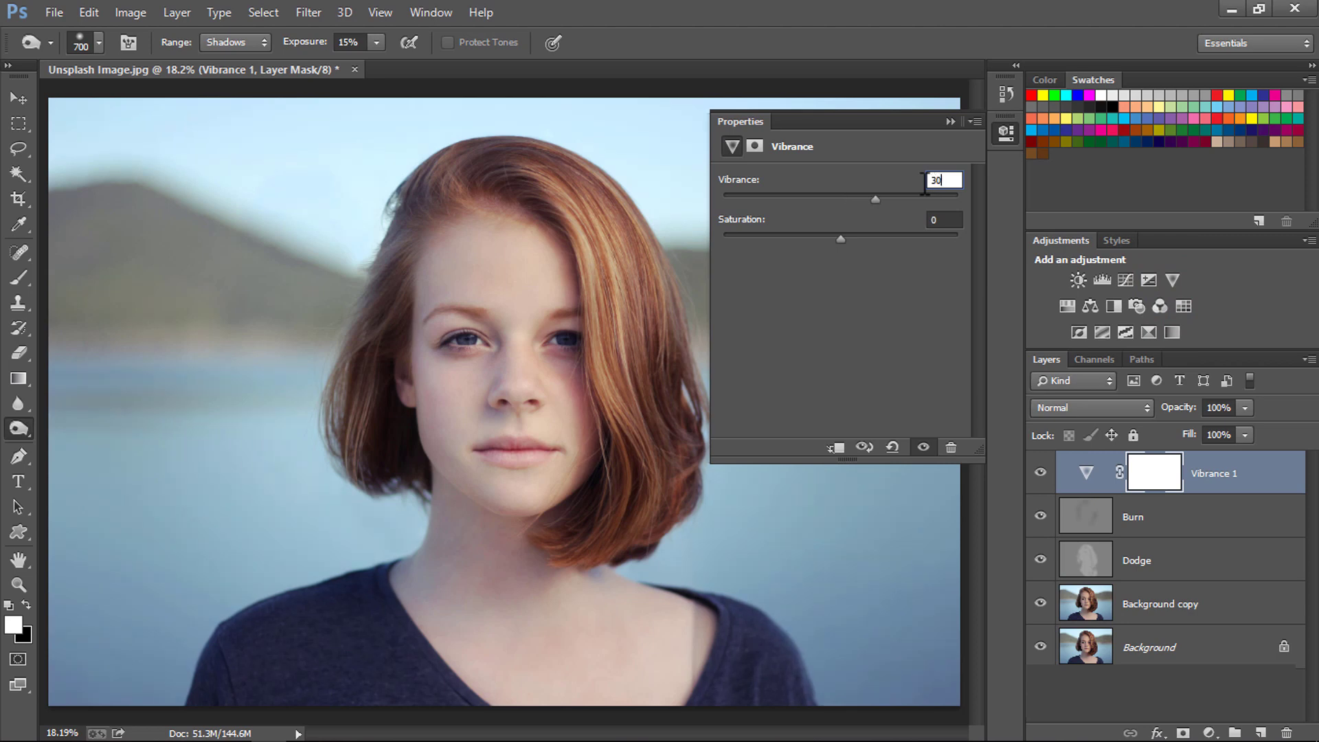
left_click(950, 221)
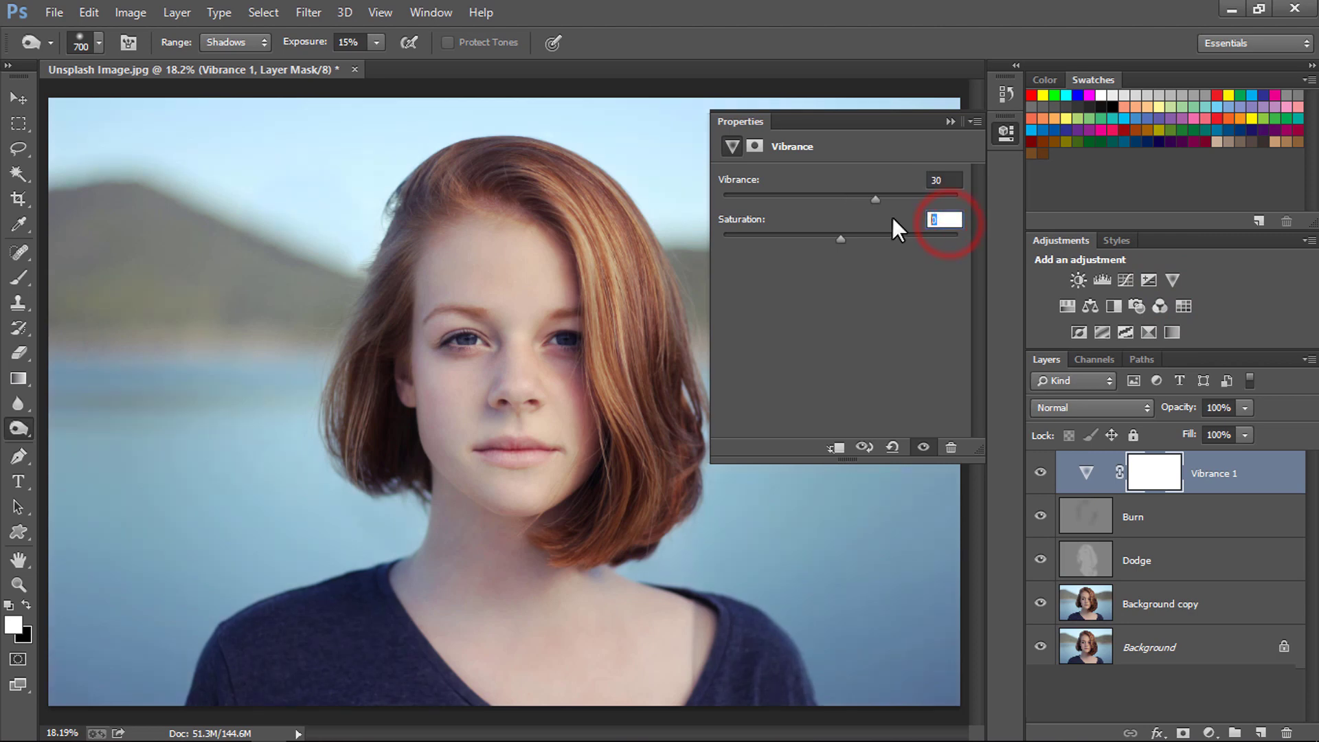
type("10")
key("BackSpace")
key("BackSpace")
type("15")
left_click(950, 121)
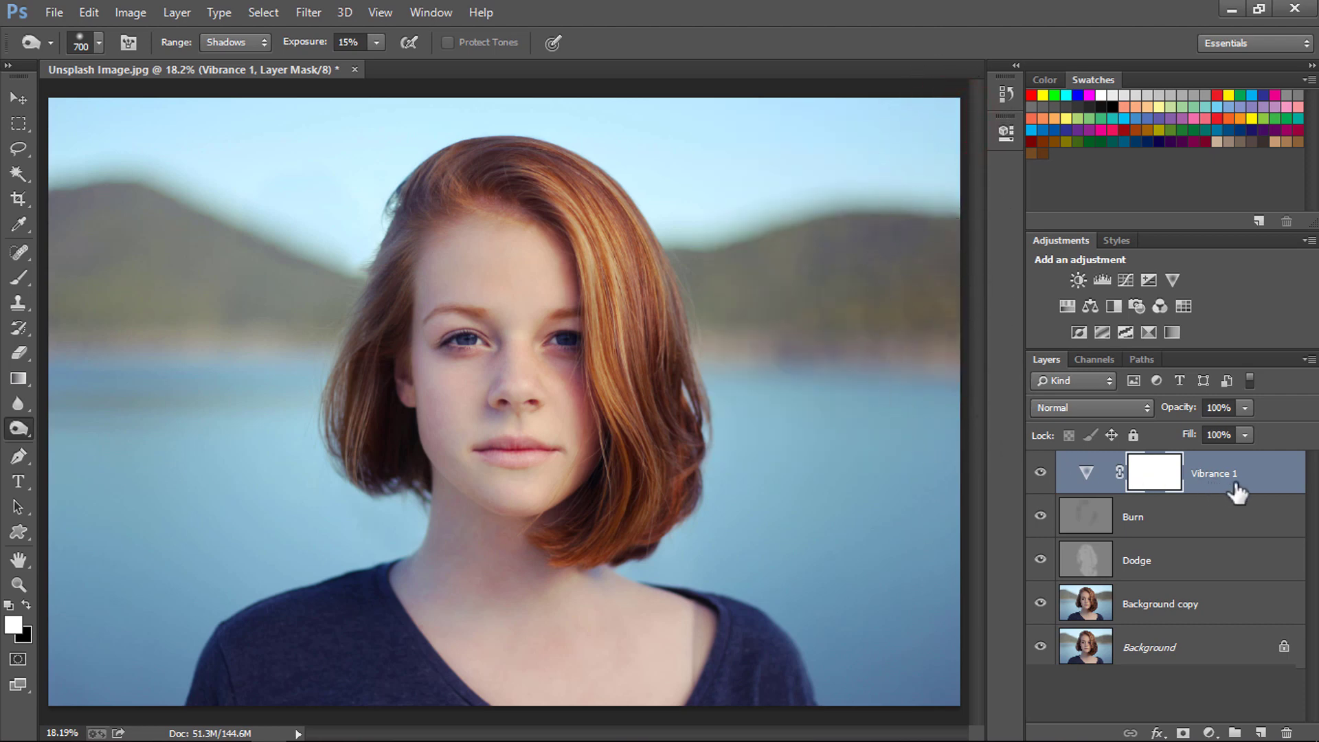
Lower Vibrance 1 to 50% opacity and the Dodge layer to 70% opacity
left_click(1243, 408)
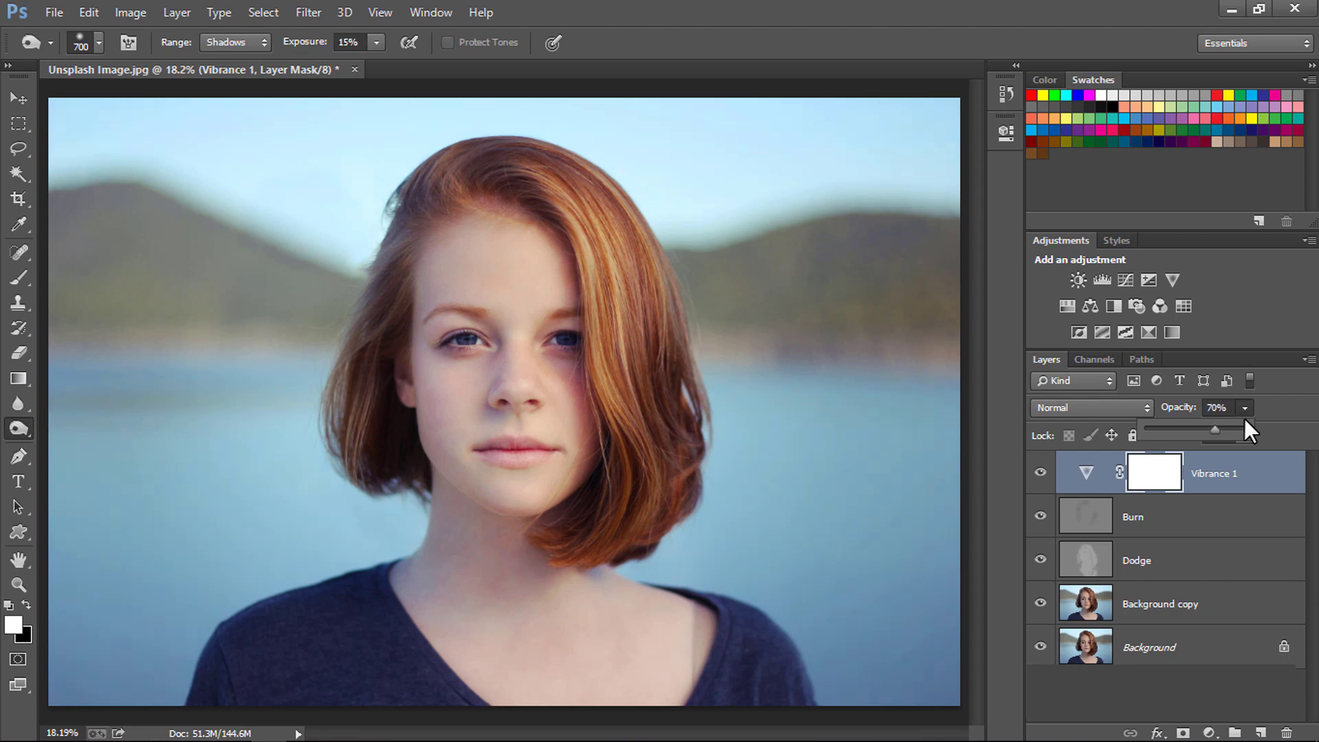
left_click(1207, 484)
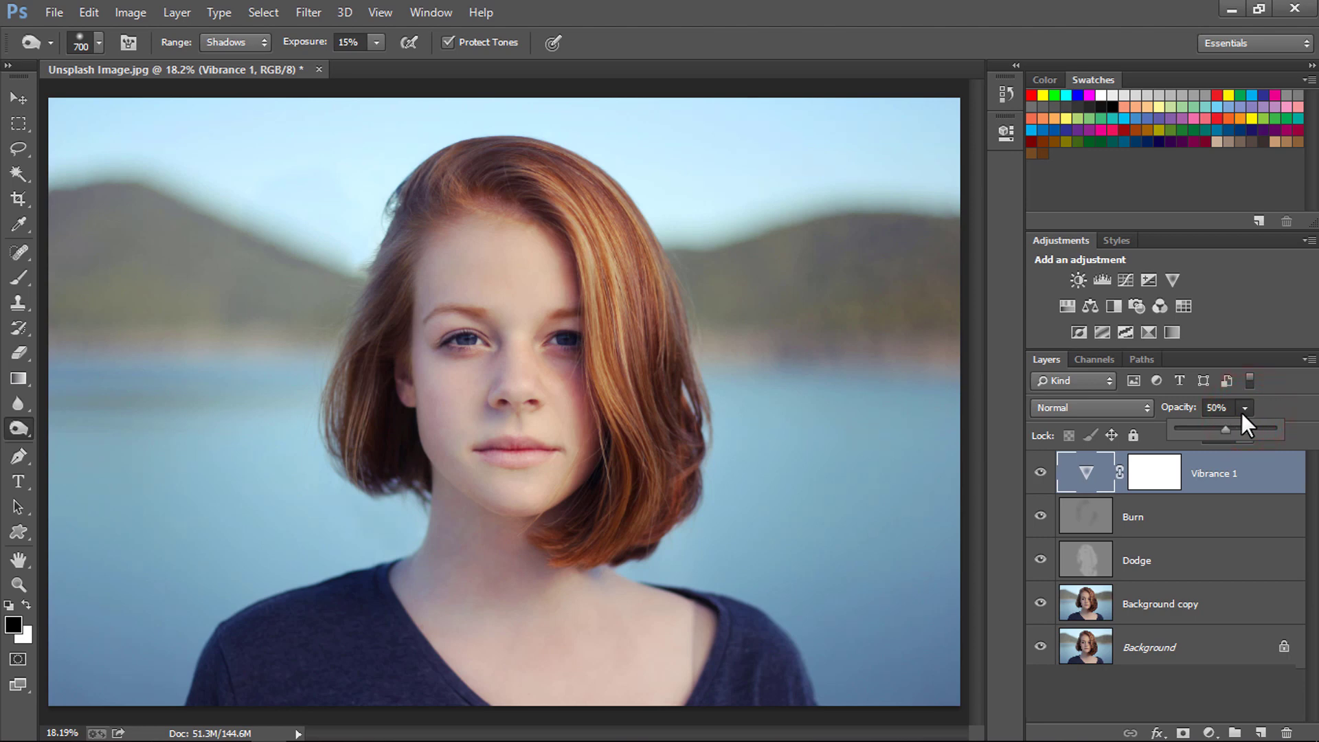
left_click(1133, 516)
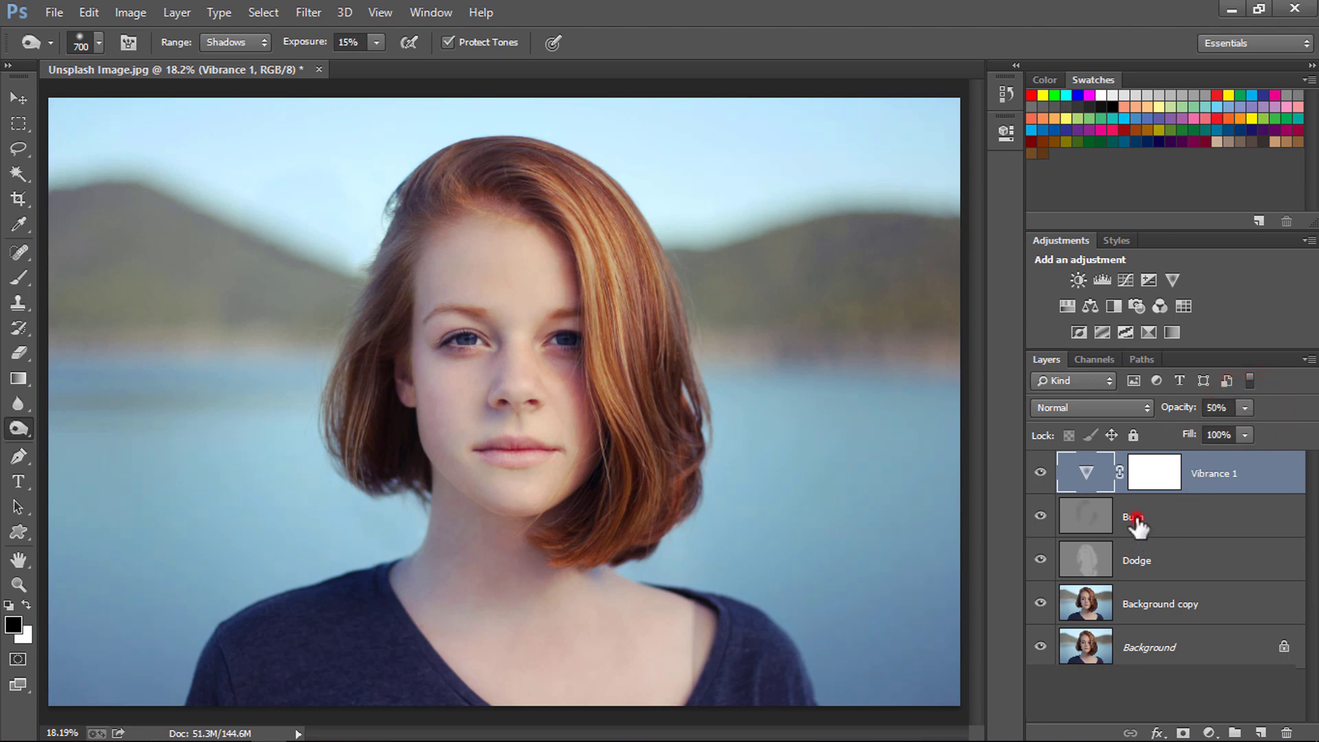
left_click(1154, 561)
left_click(1244, 408)
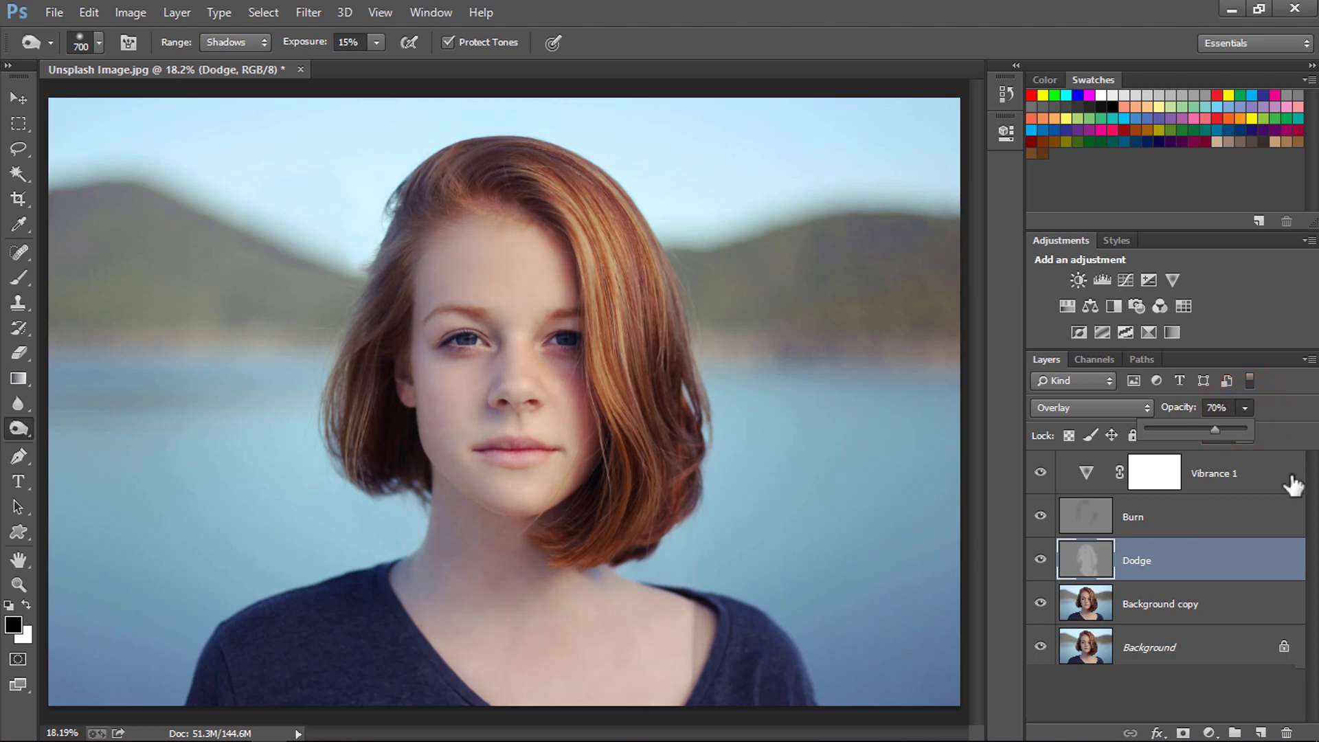
left_click(1137, 509)
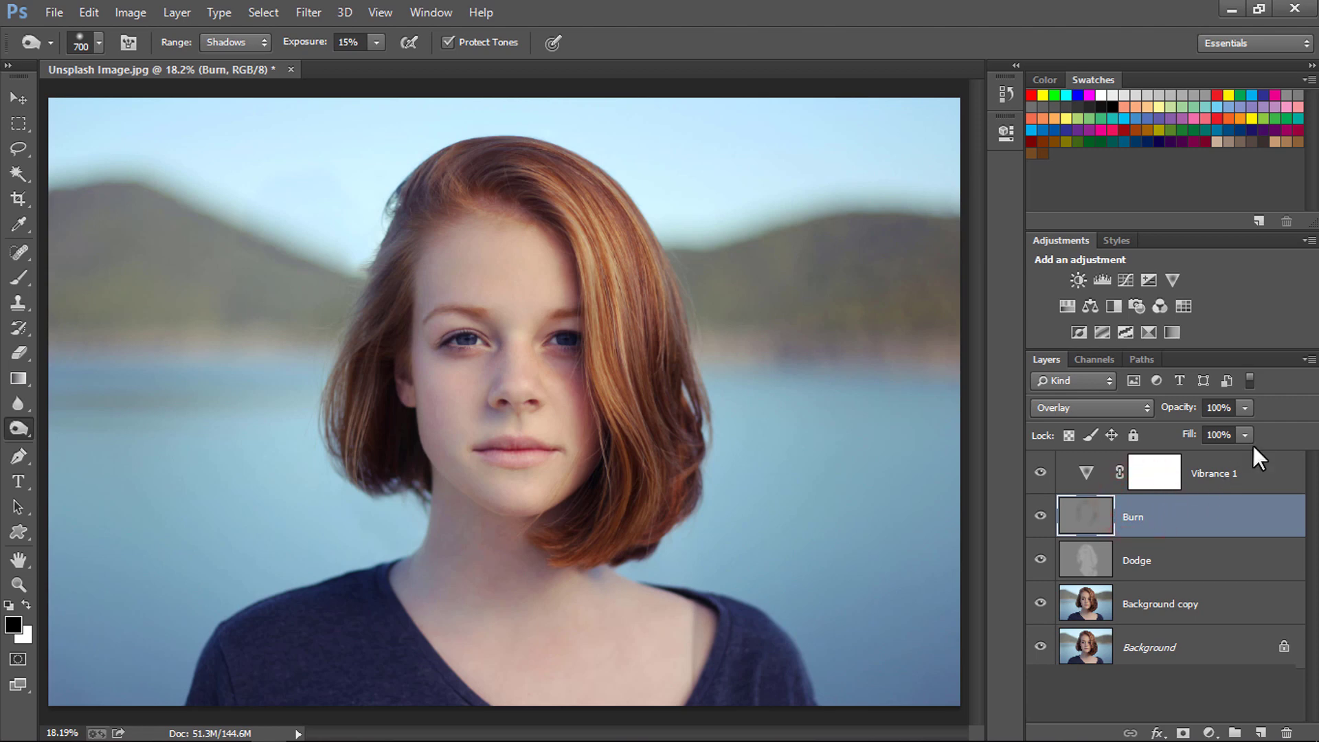
left_click(1229, 479)
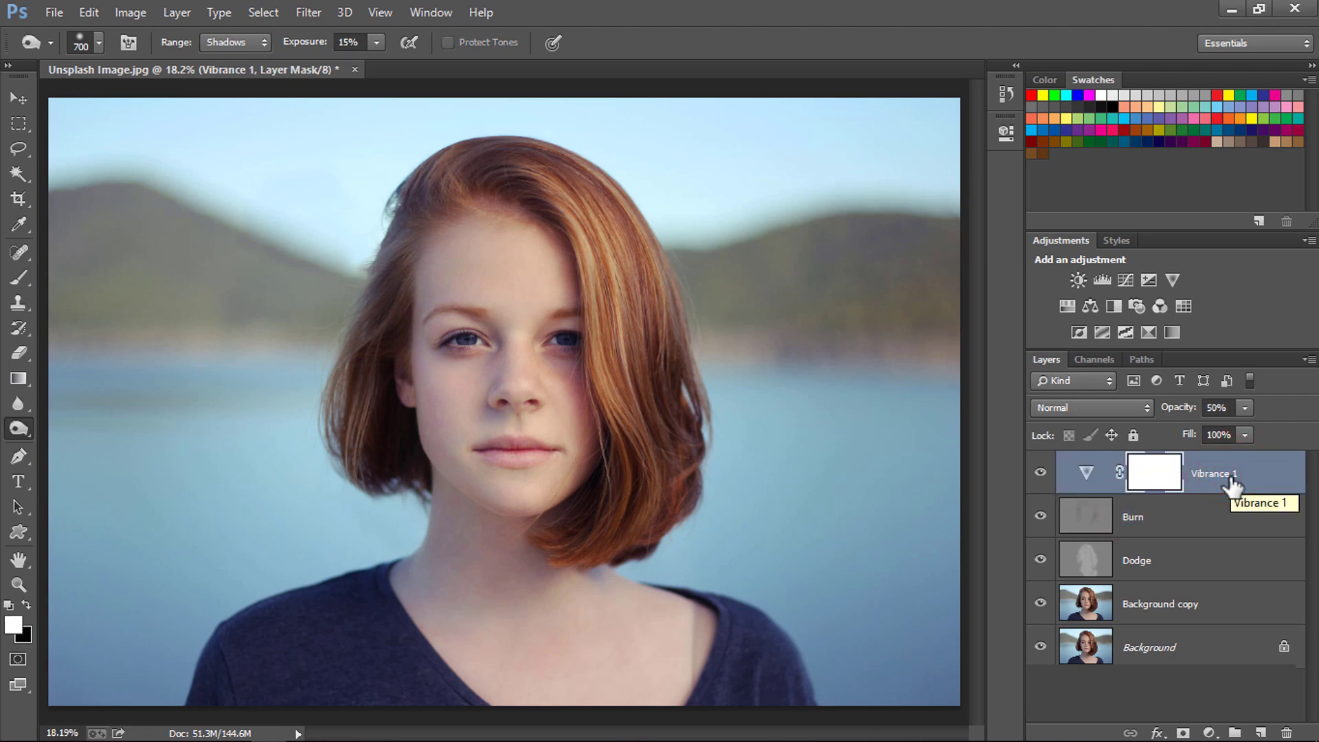
Zoom in to 100% on the lips and add a new layer named Lips
key("z")
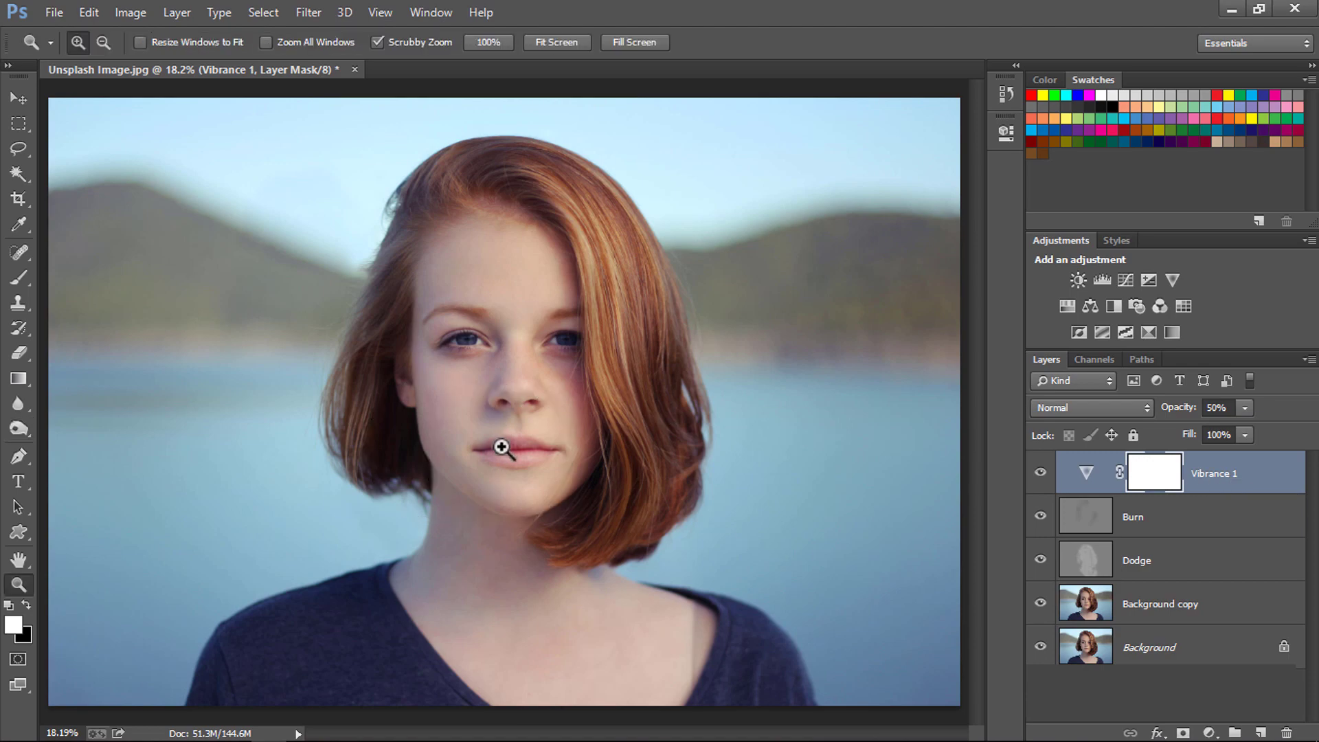
left_click(514, 443)
left_click(514, 443)
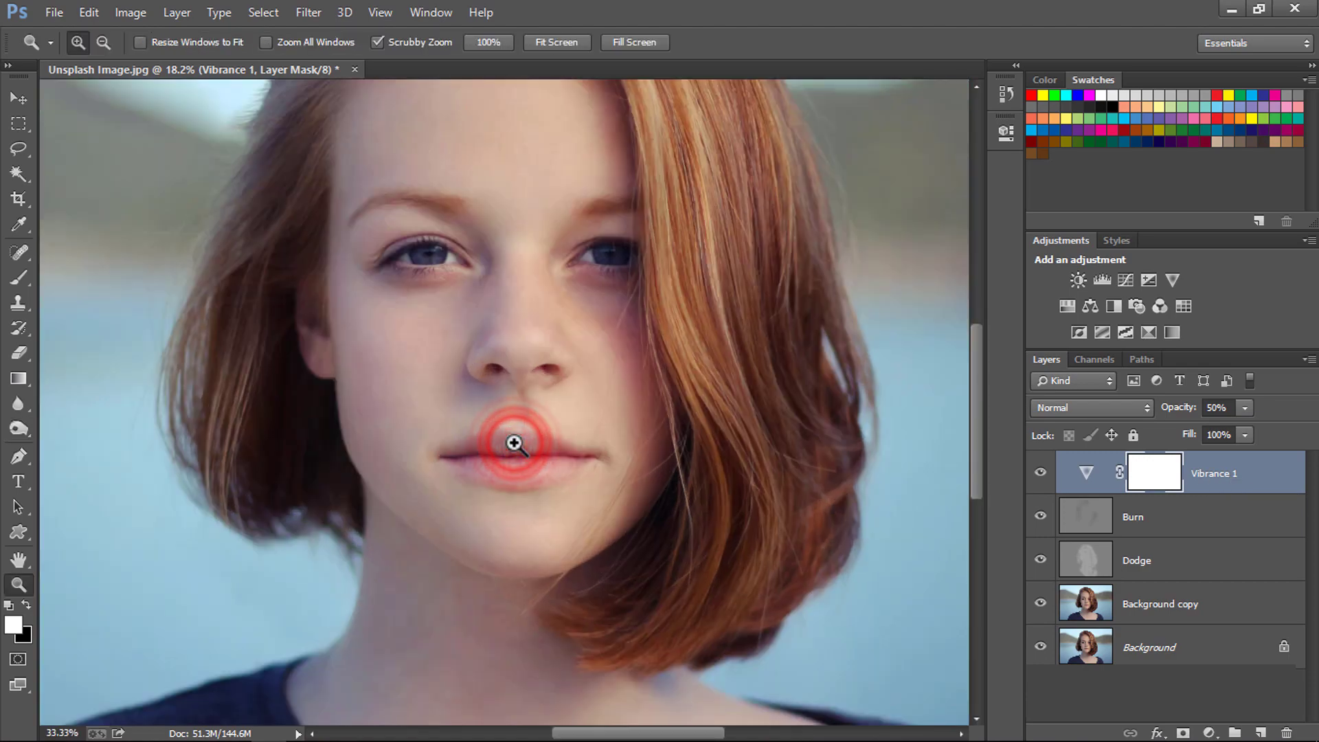
left_click(514, 443)
left_click(515, 445)
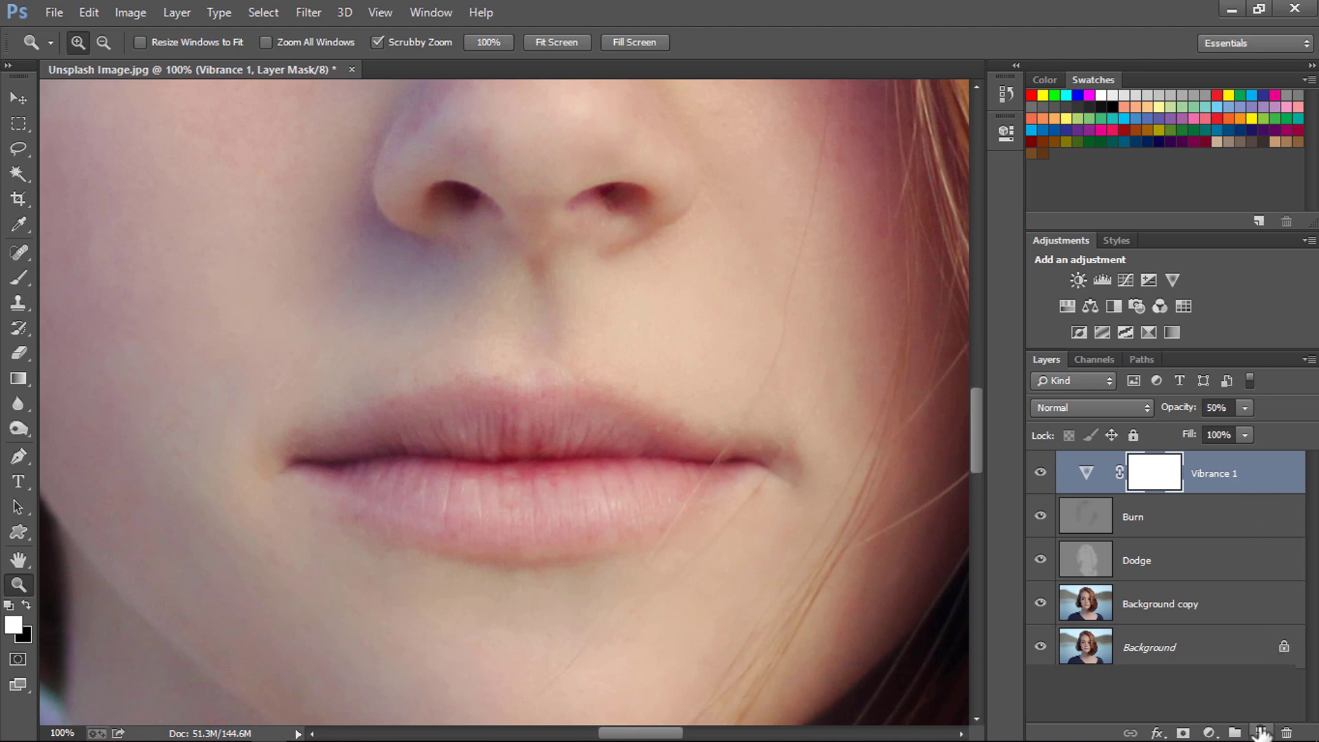
left_click(1260, 732)
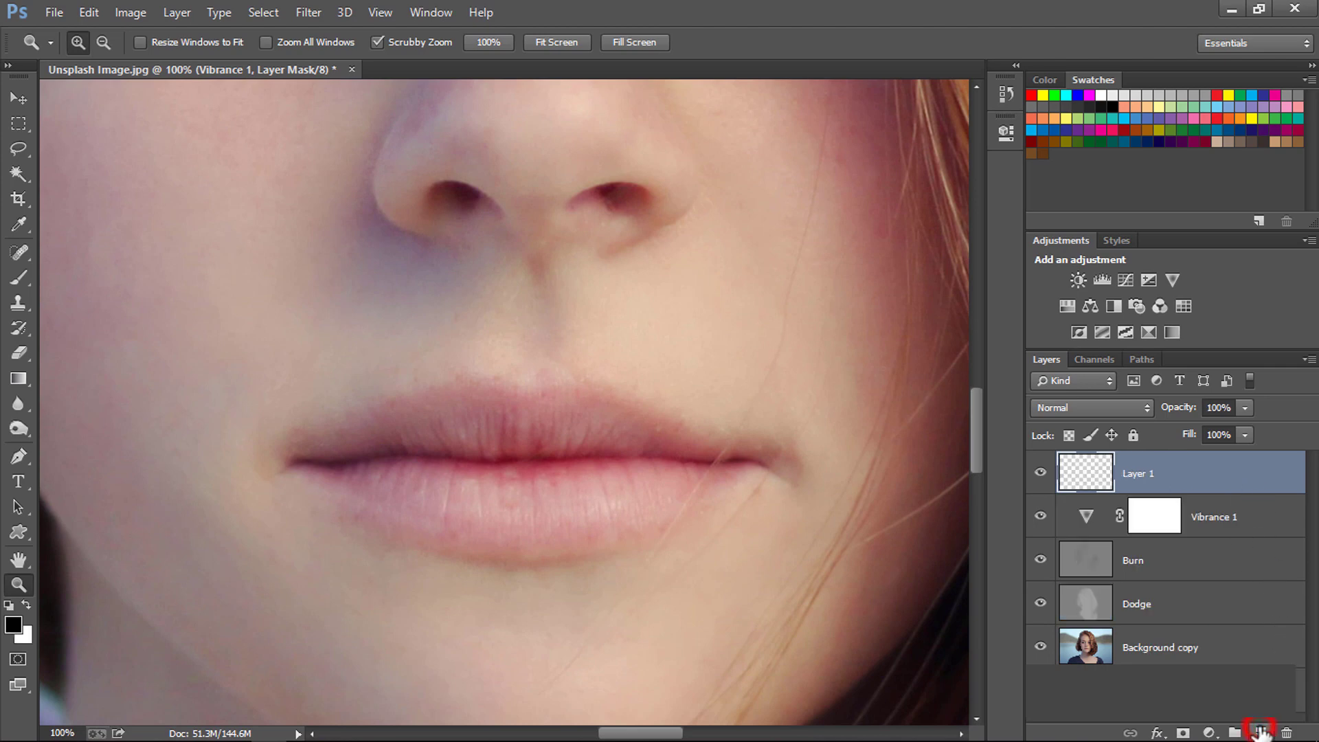
double_click(1139, 474)
type("Lips")
key("Return")
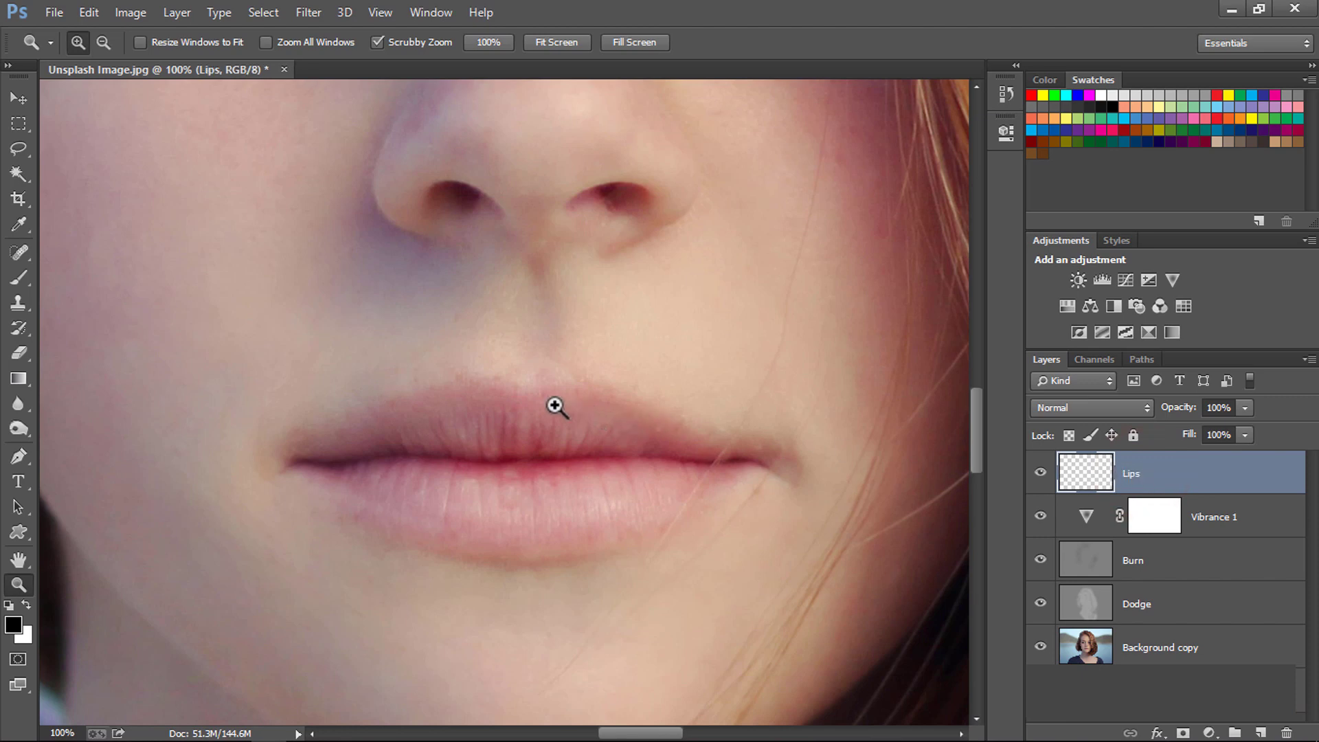
Choose the regular Brush tool and set its hardness to 0%
key("b")
right_click(19, 277)
left_click(76, 275)
right_click(316, 292)
left_click(426, 382)
Pick a pink swatch and set the Lips layer's blend mode to Color
left_click(676, 44)
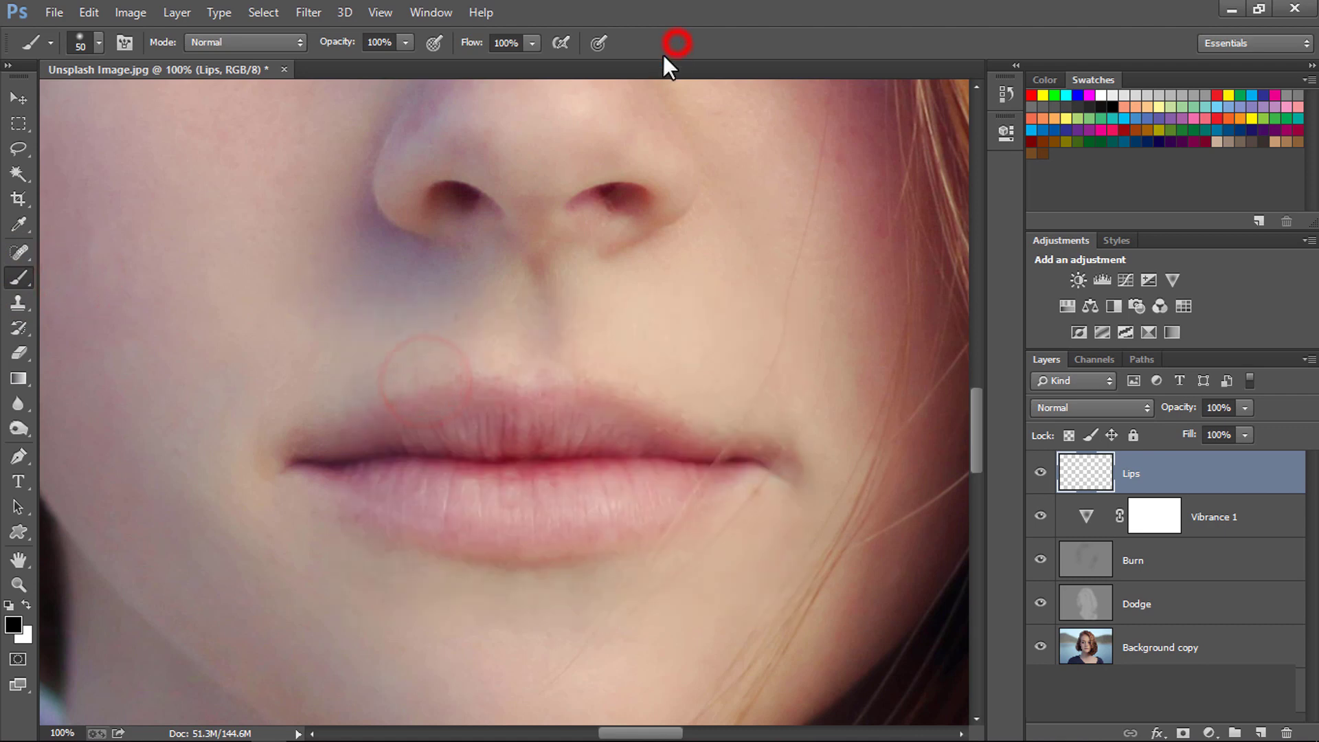
left_click(1195, 118)
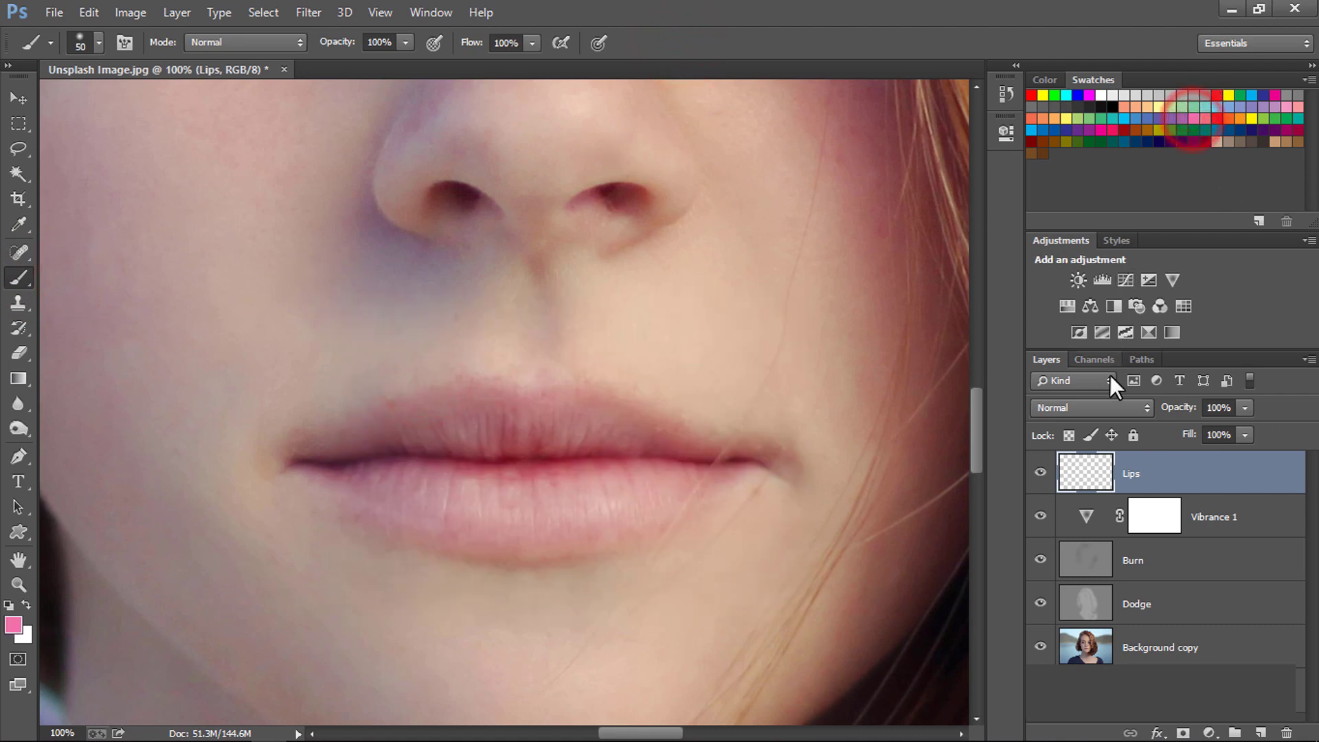
left_click(1215, 464)
left_click(1127, 407)
left_click(1075, 474)
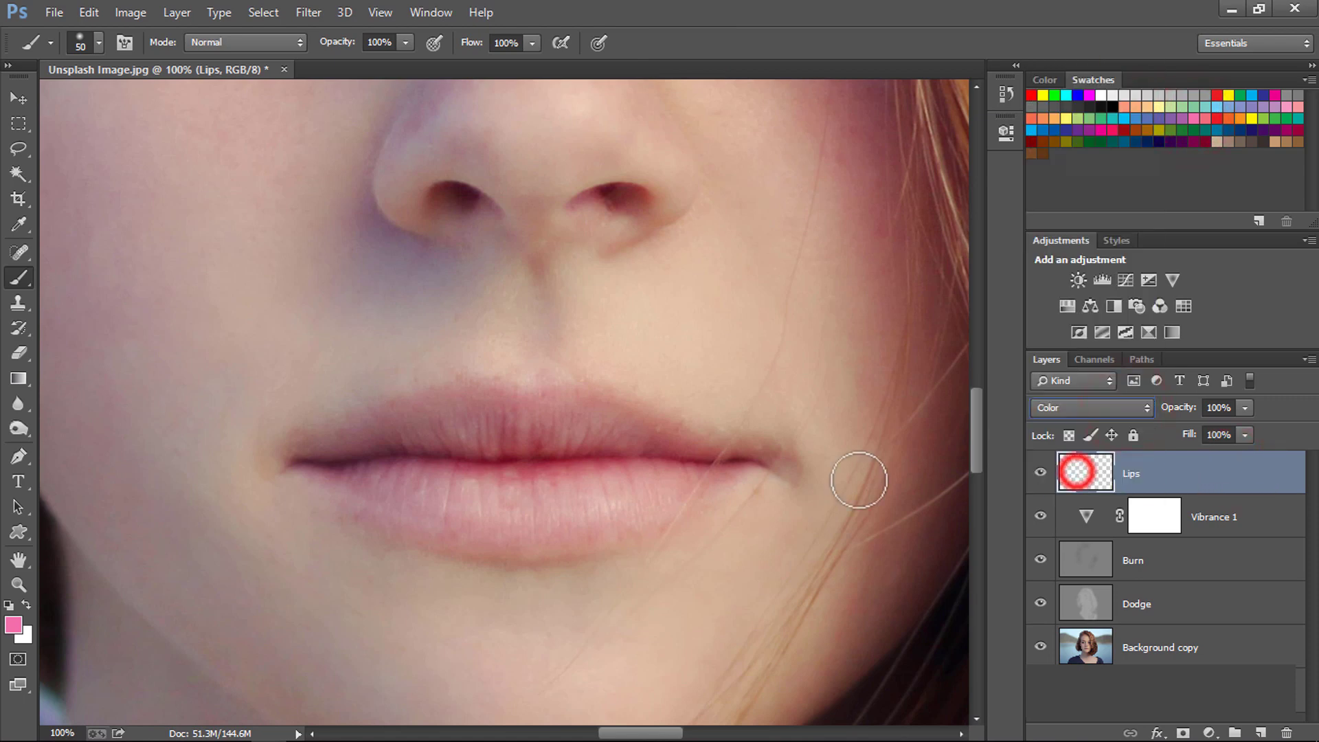
Confirm the pink colour f06eaa in the Color Picker and enlarge the brush to 70 px
left_click(25, 626)
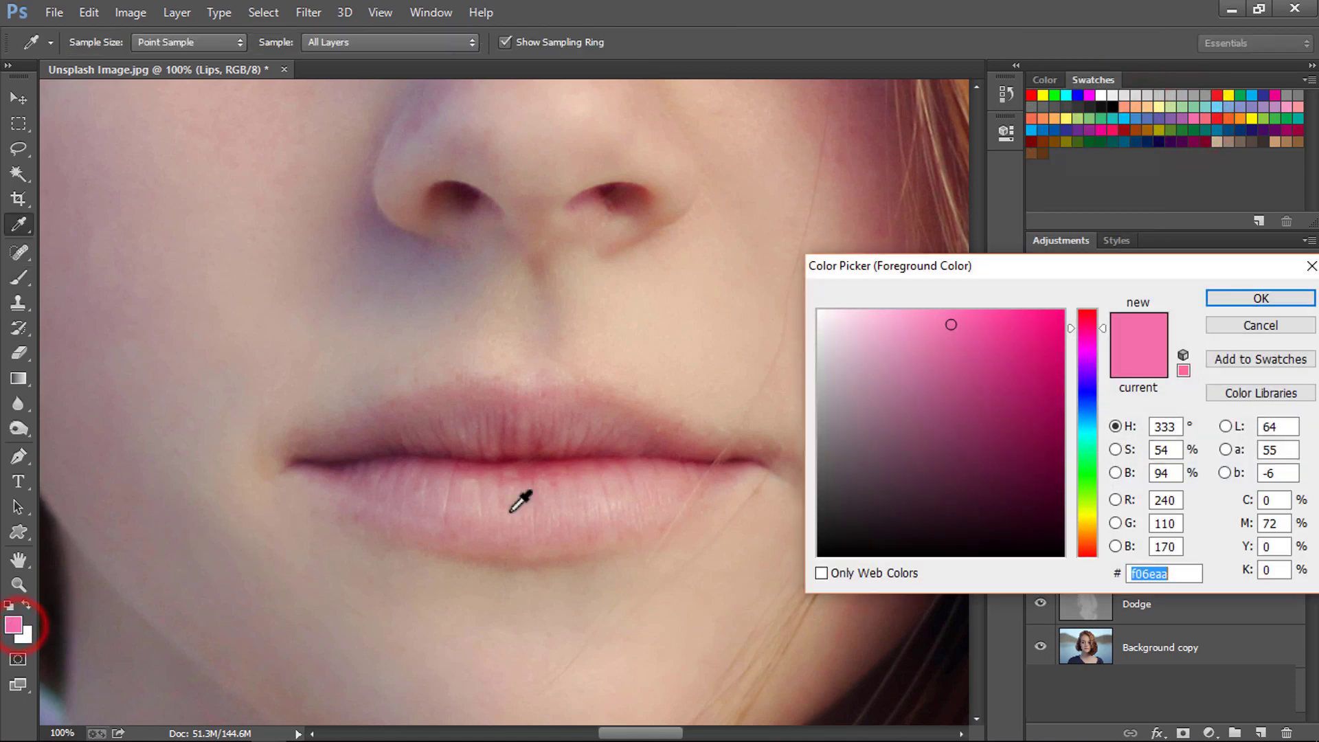
left_click(1175, 574)
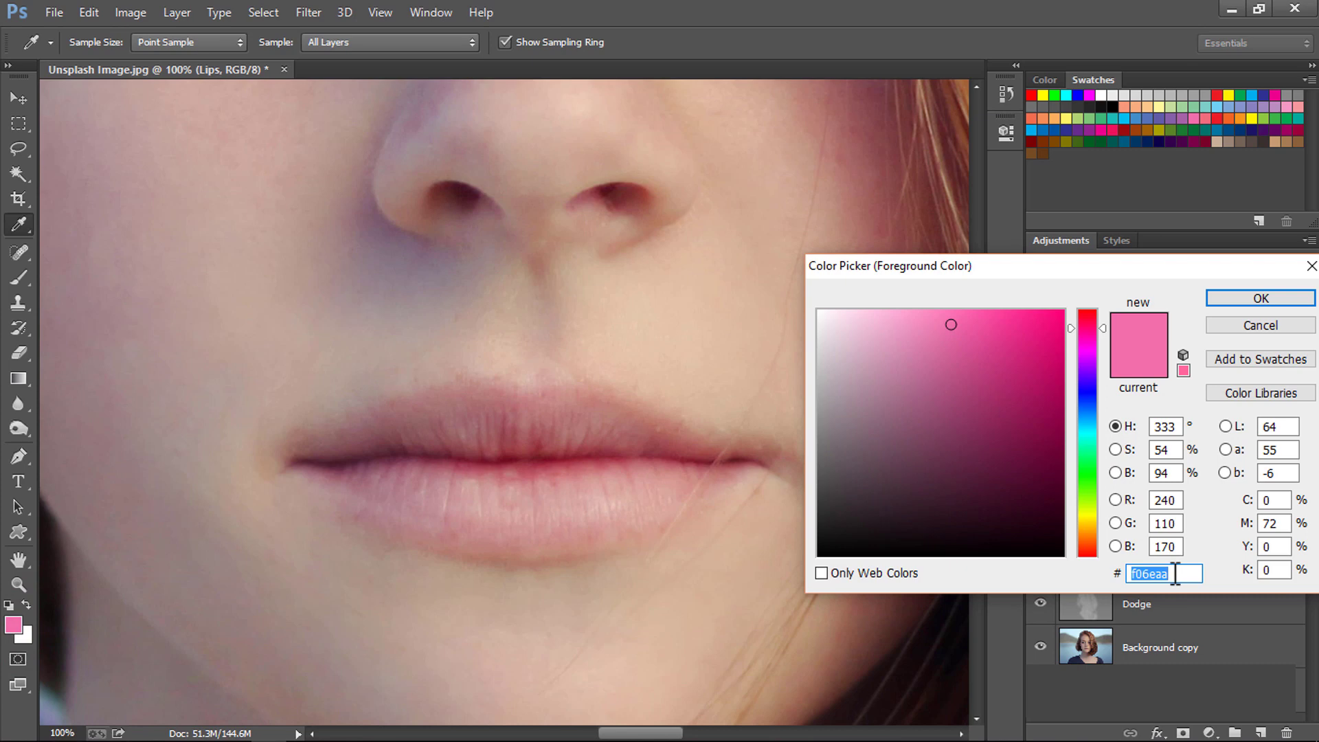
left_click(1246, 297)
key("b")
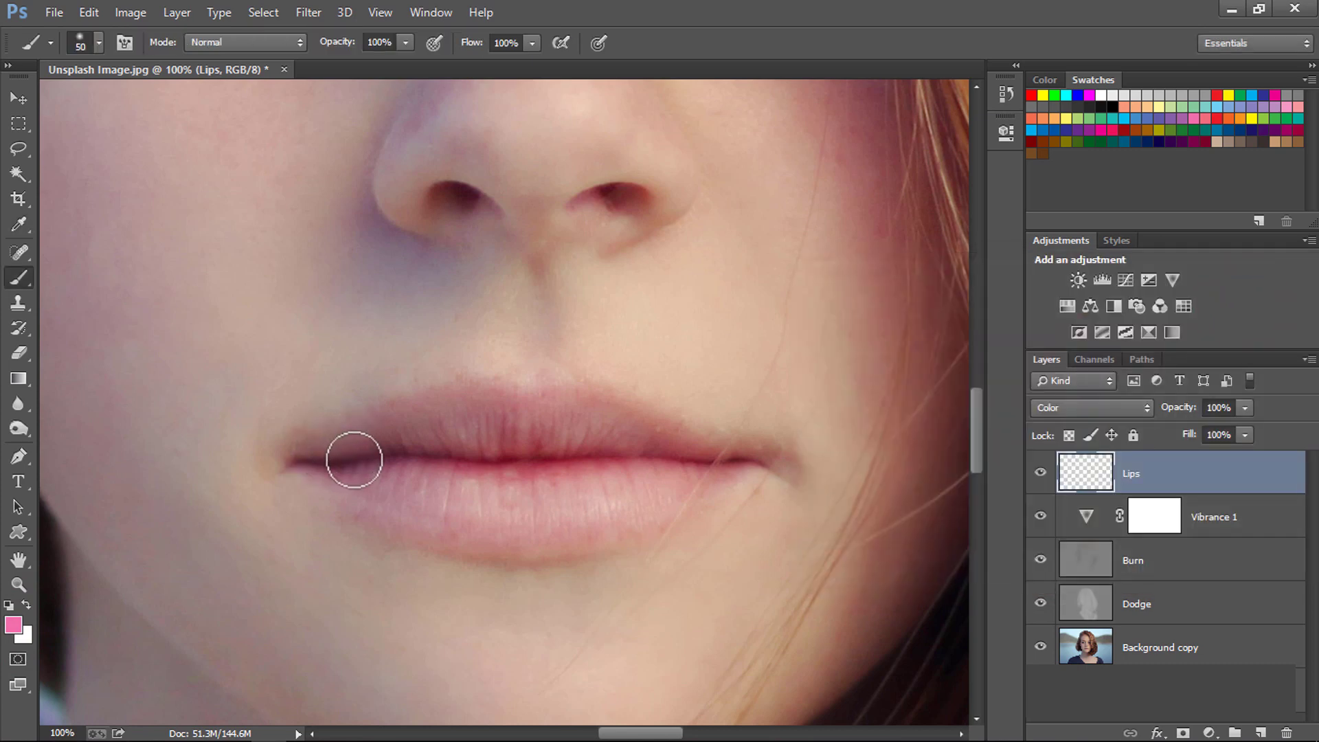
key("bracketright")
key("bracketright")
Paint pink across the lips with a 40 px brush, filling both lip corners and the lower lip
mouse_move(353, 465)
left_mouse_down()
mouse_move(437, 457)
mouse_move(318, 456)
mouse_move(397, 439)
mouse_move(332, 450)
mouse_move(429, 414)
mouse_move(598, 417)
mouse_move(632, 444)
mouse_move(380, 475)
mouse_move(377, 492)
mouse_move(359, 480)
mouse_move(556, 534)
mouse_move(653, 471)
mouse_move(568, 480)
mouse_move(601, 492)
mouse_move(744, 456)
mouse_move(630, 489)
left_mouse_up()
key("bracketleft")
key("bracketleft")
key("bracketleft")
left_click(692, 446)
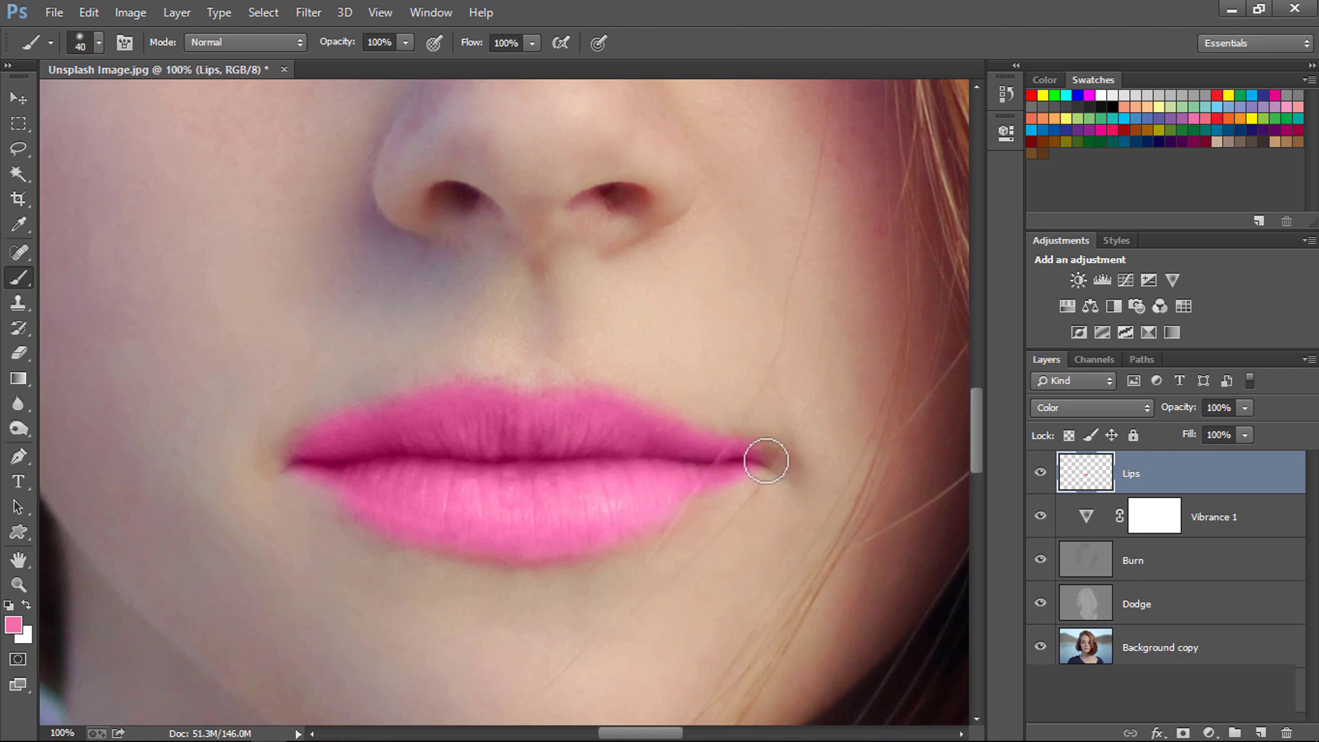
mouse_move(765, 460)
left_mouse_down()
mouse_move(637, 484)
mouse_move(621, 512)
left_mouse_up()
left_click_drag(695, 494, 559, 522)
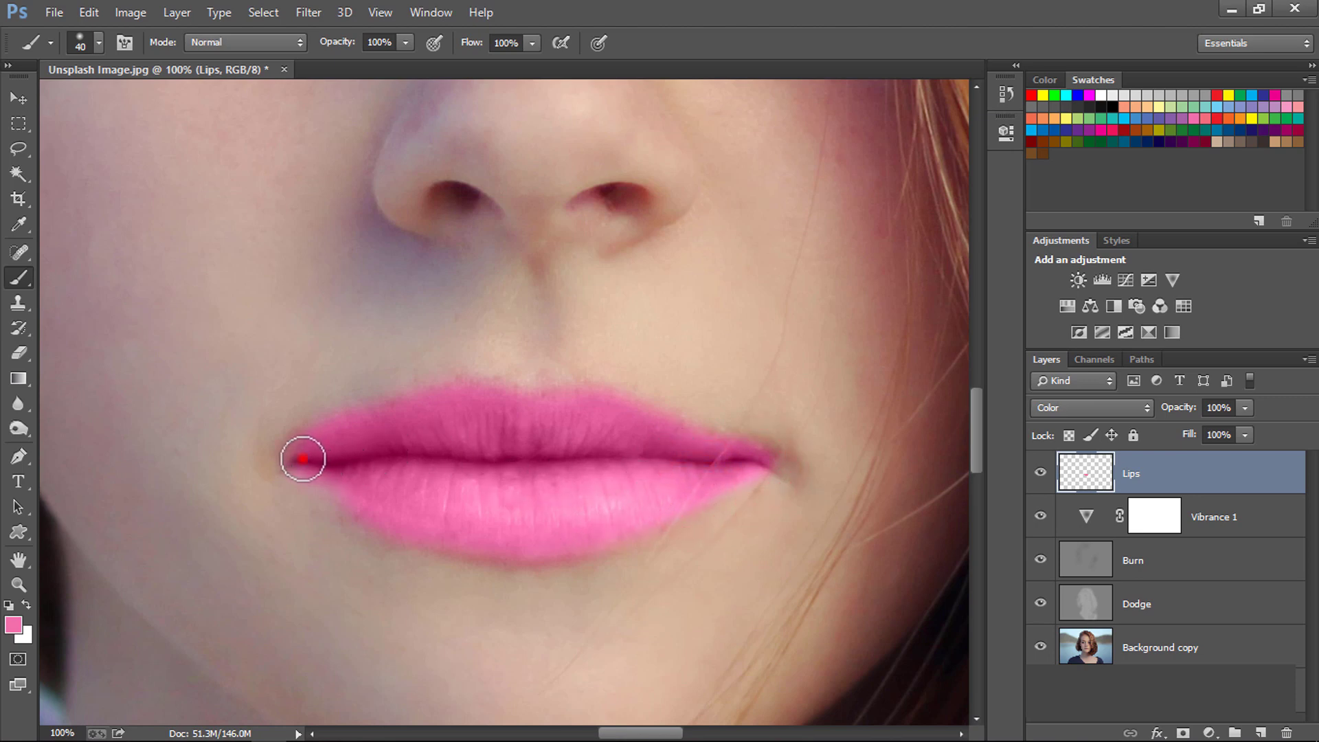
left_click(303, 459)
Lower the Lips layer opacity to 20% and fit the whole portrait on screen
left_click(1243, 409)
key("shift+Down")
key("shift+Down")
key("shift+Down")
key("shift+Down")
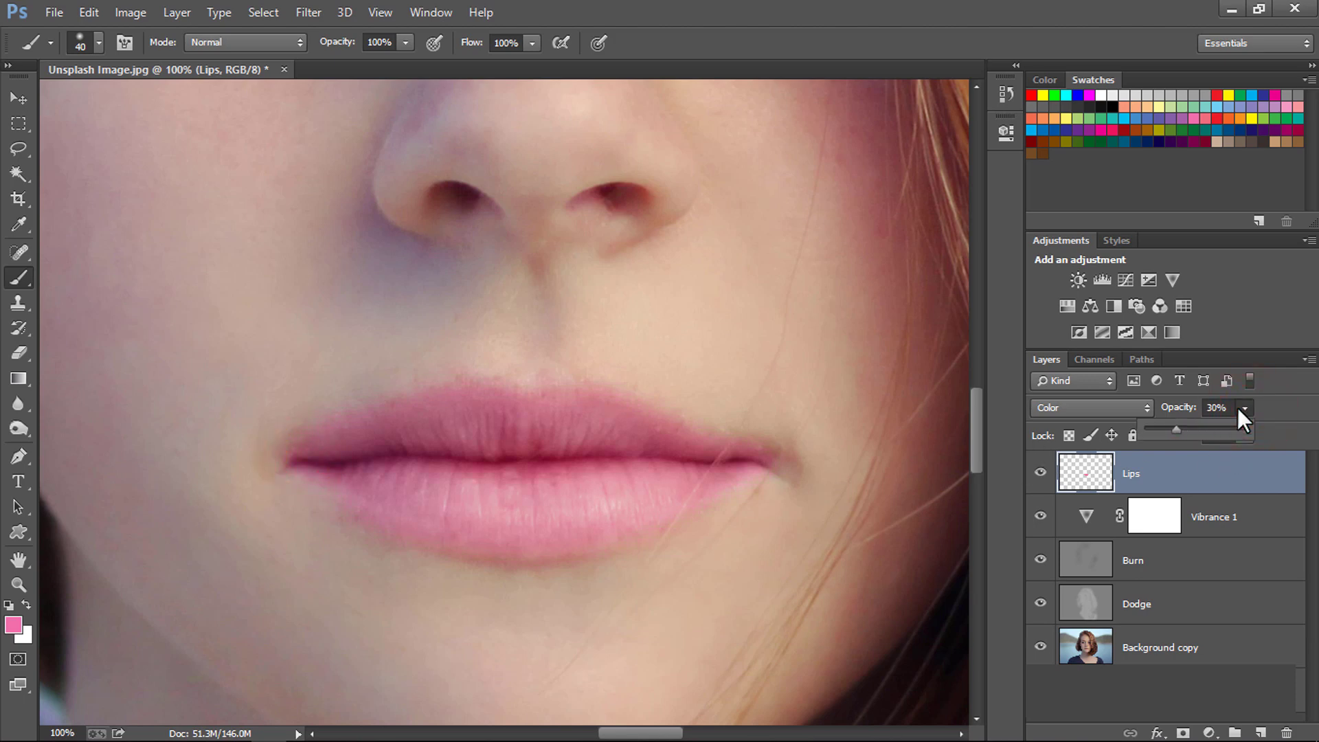
key("shift+Down")
key("Return")
key("z")
key("ctrl+0")
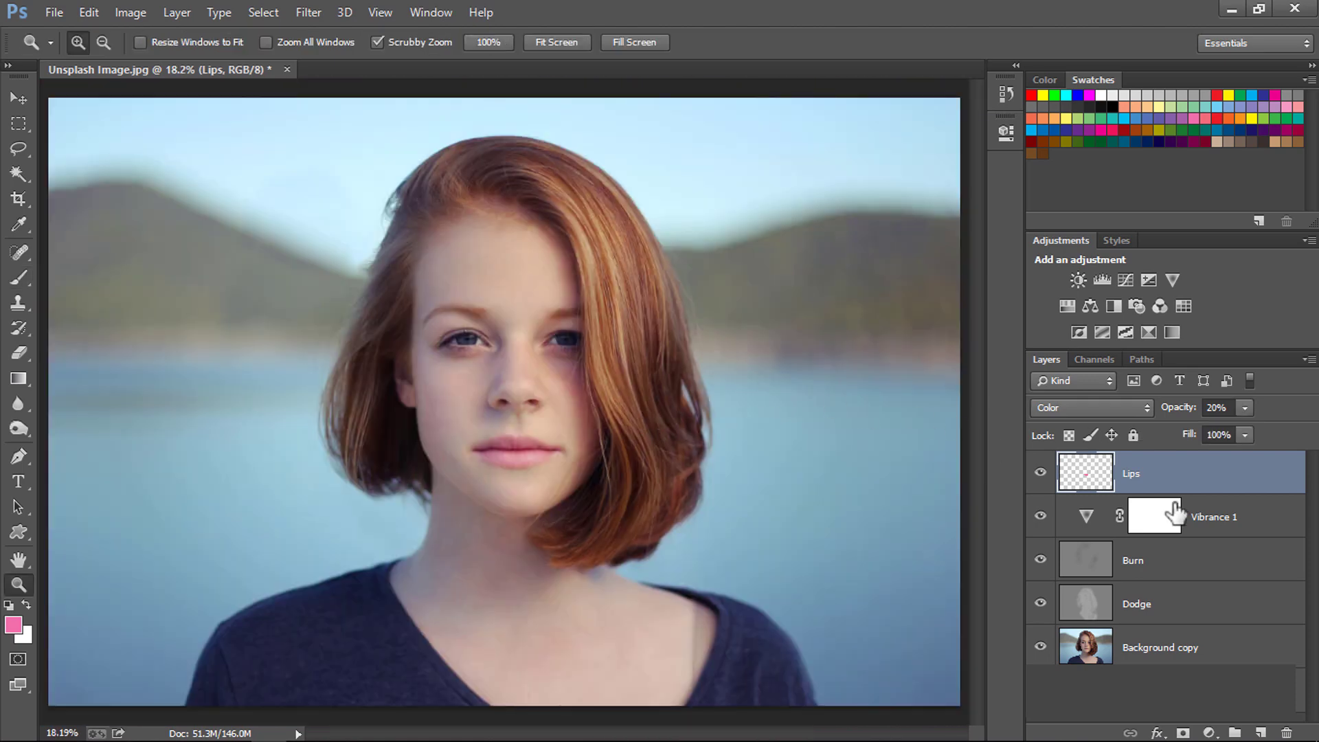
Set Lips opacity to 15%, toggle Lips off and on, then select layers Lips through Dodge
left_click(1040, 473)
type("15")
key("Return")
left_click(1040, 472)
left_click(1040, 473)
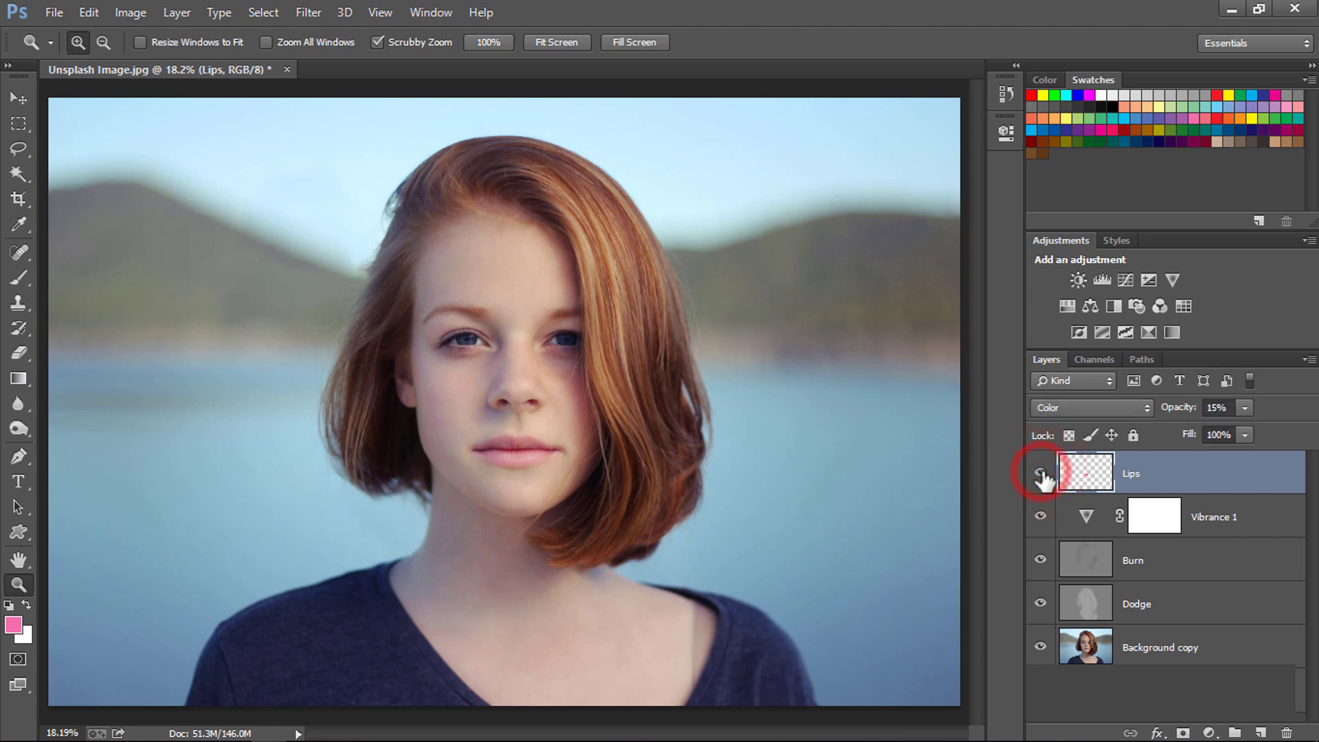
left_click(1179, 609, "shift")
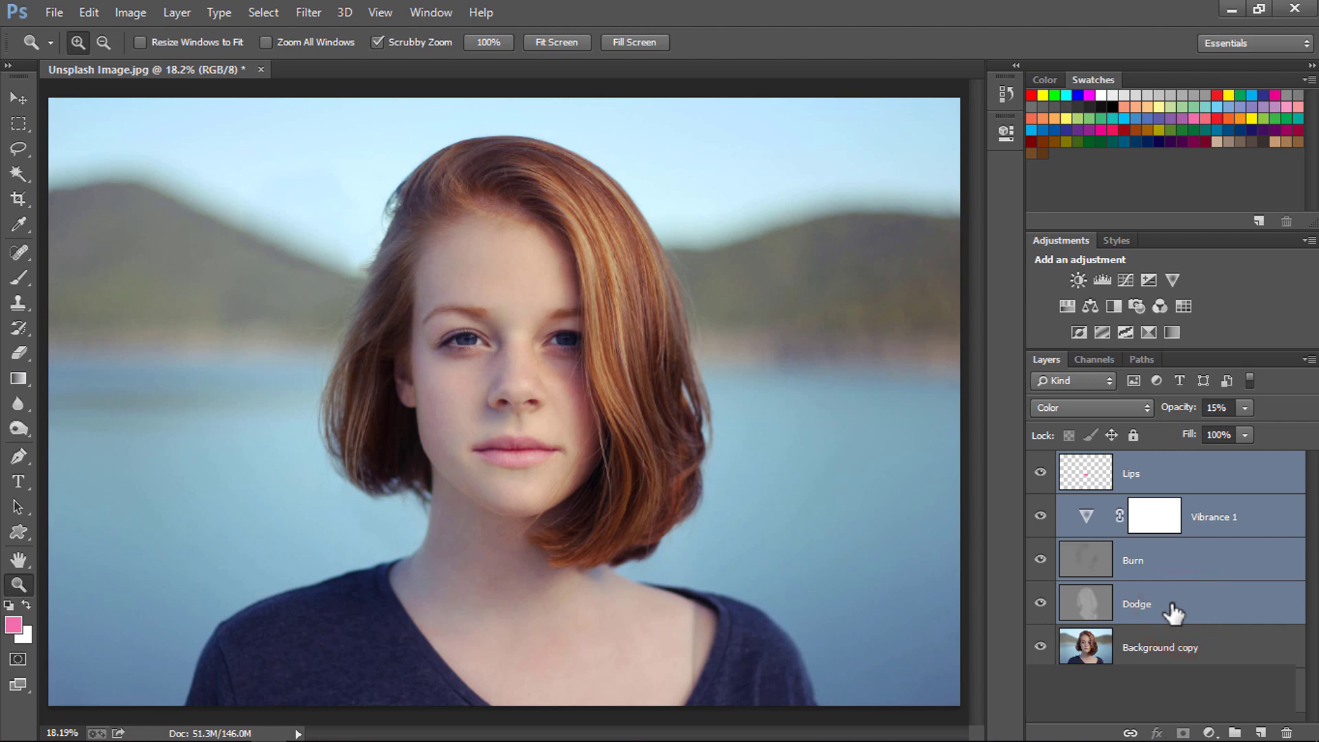
Group the selected edit layers with Ctrl+G, then toggle Group 1's visibility twice for before/after
key("ctrl+g")
left_click(1040, 462)
left_click(1040, 463)
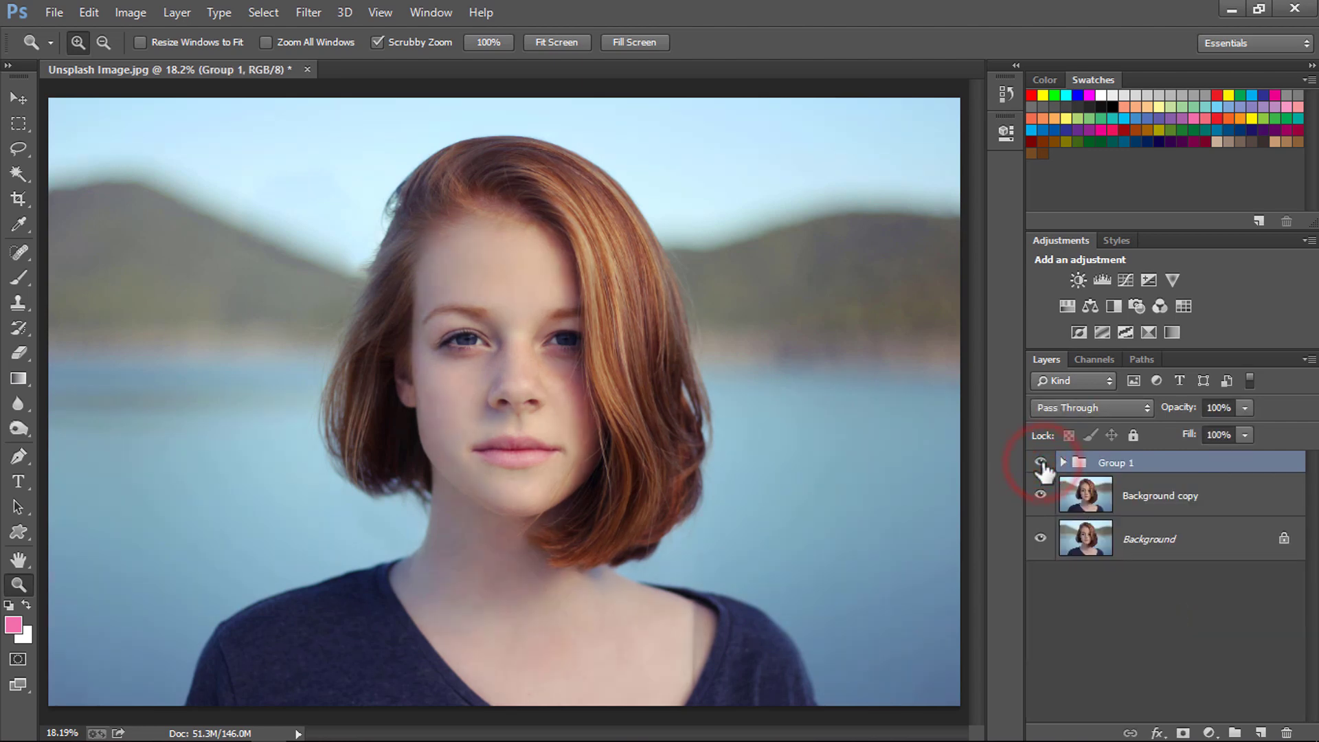
left_click(1039, 463)
left_click(1039, 463)
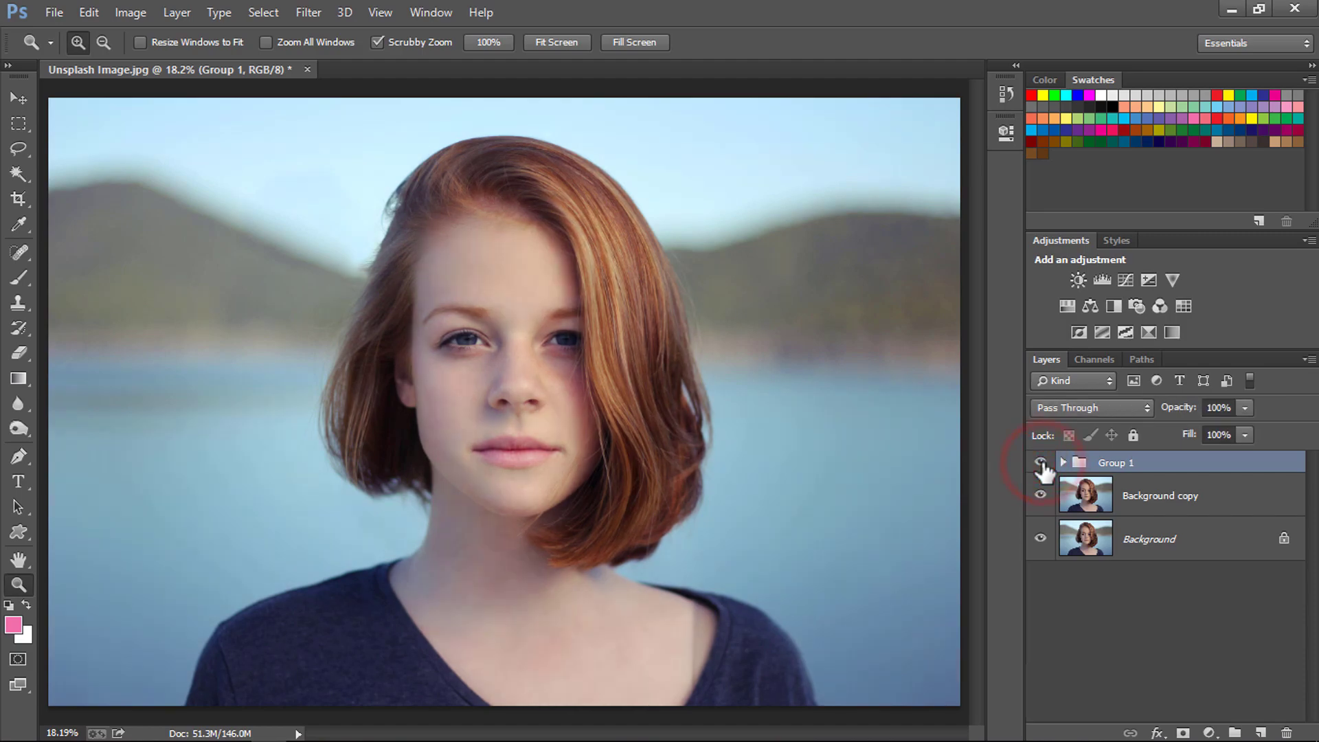